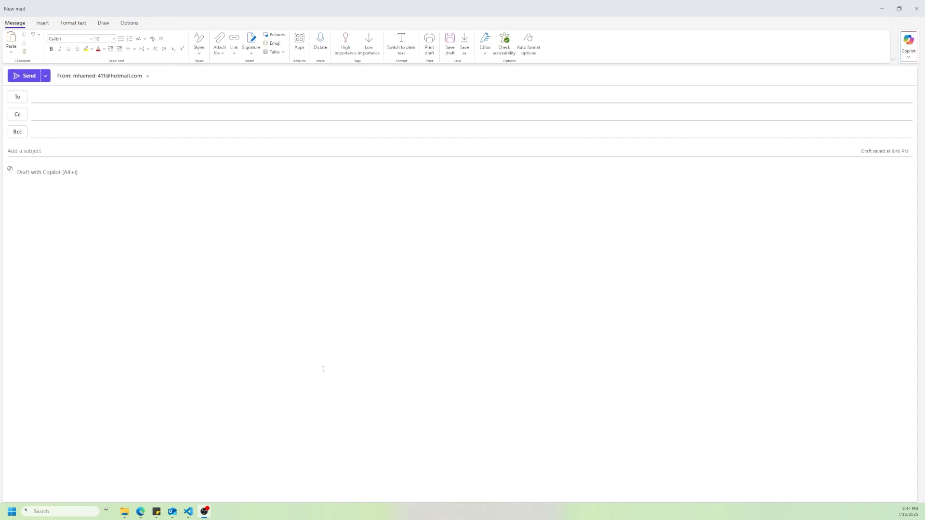
Insert a single-cell table in the empty message body and enlarge it to a big rectangle
right_click(82, 207)
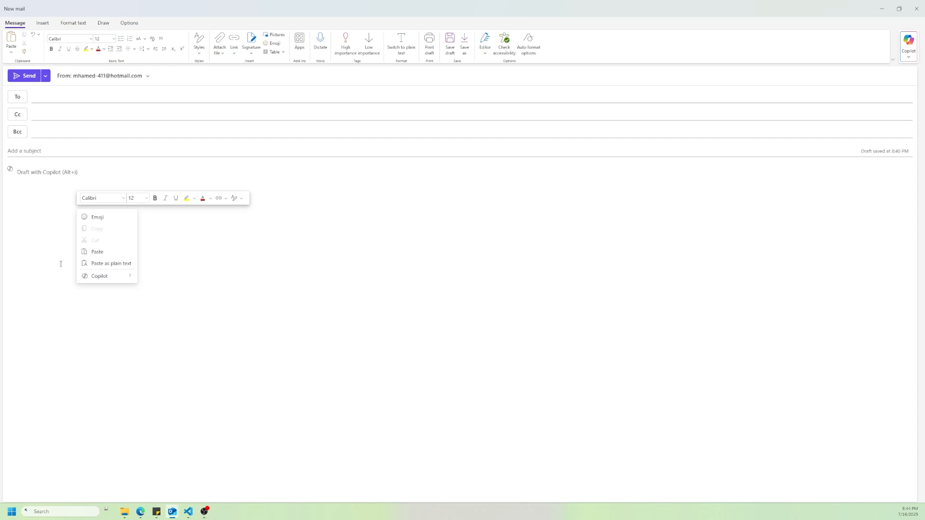
left_click(34, 215)
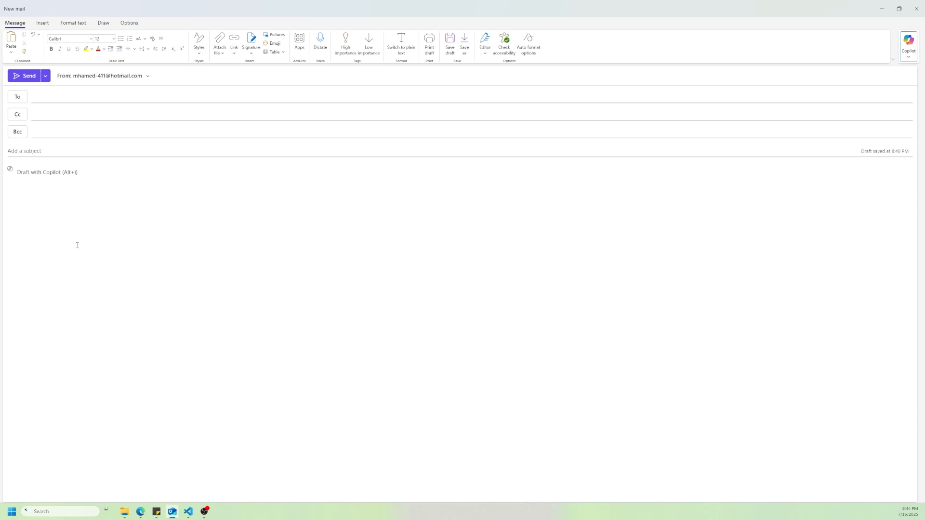
left_click(43, 23)
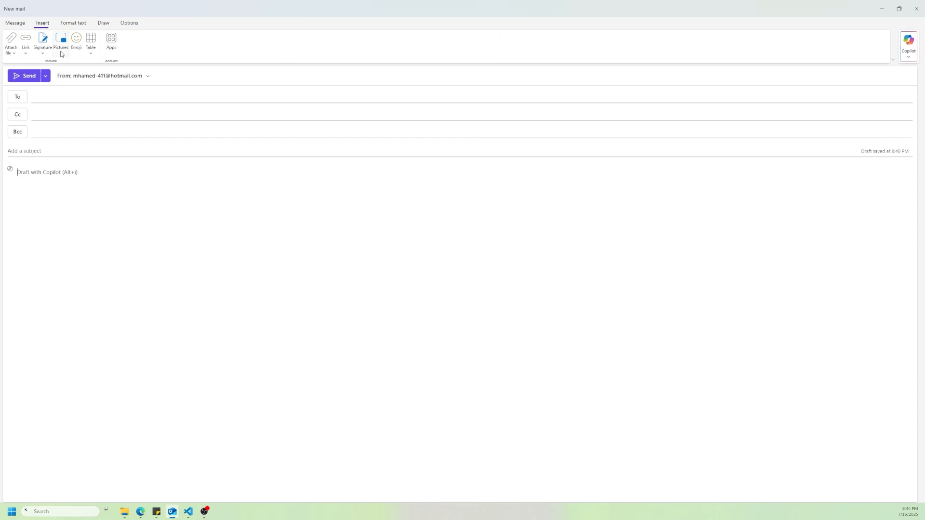
left_click(91, 44)
left_click(92, 79)
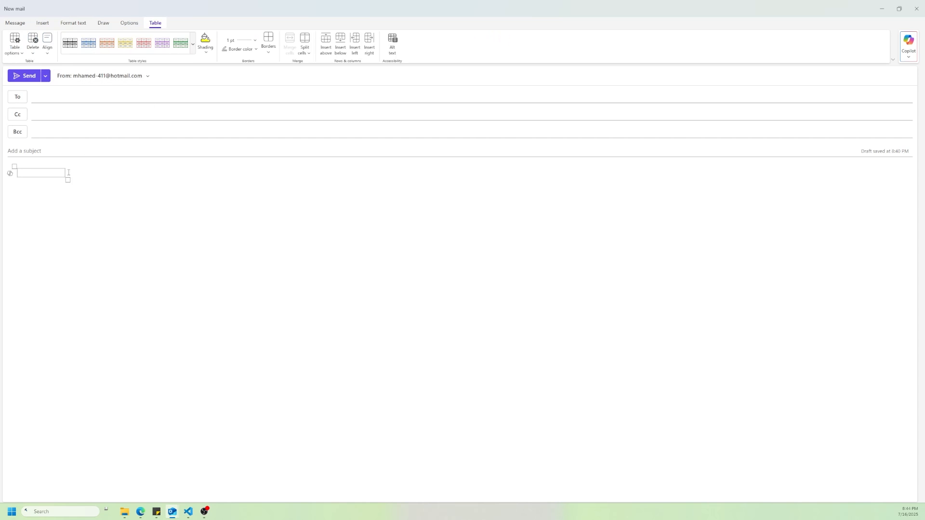
left_click_drag(68, 178, 314, 294)
Select the whole table, inspect it in DevTools, and enlarge and reposition the DevTools window over the message
left_click(15, 166)
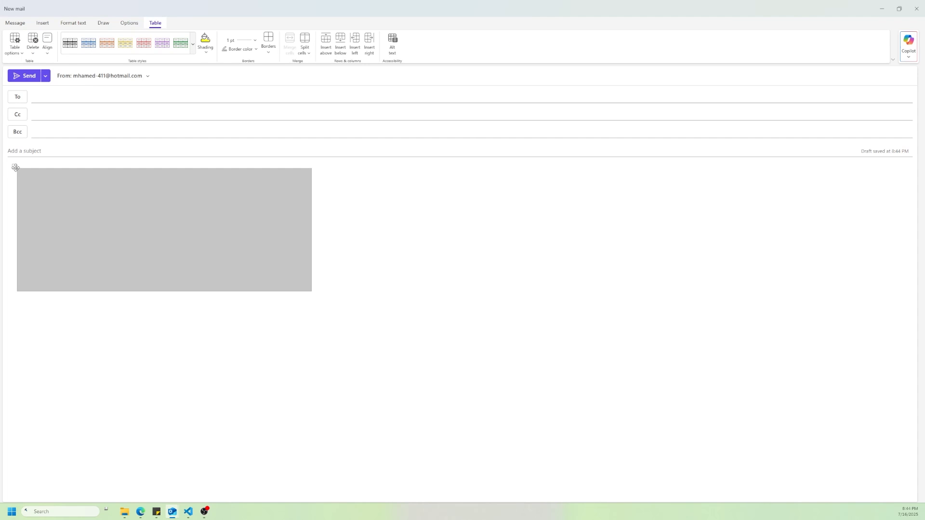
right_click(15, 168)
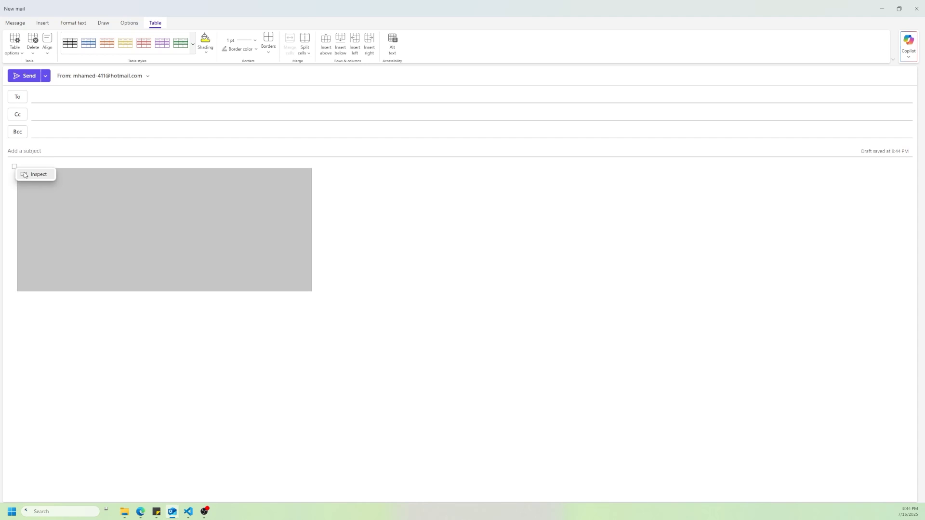
left_click(34, 175)
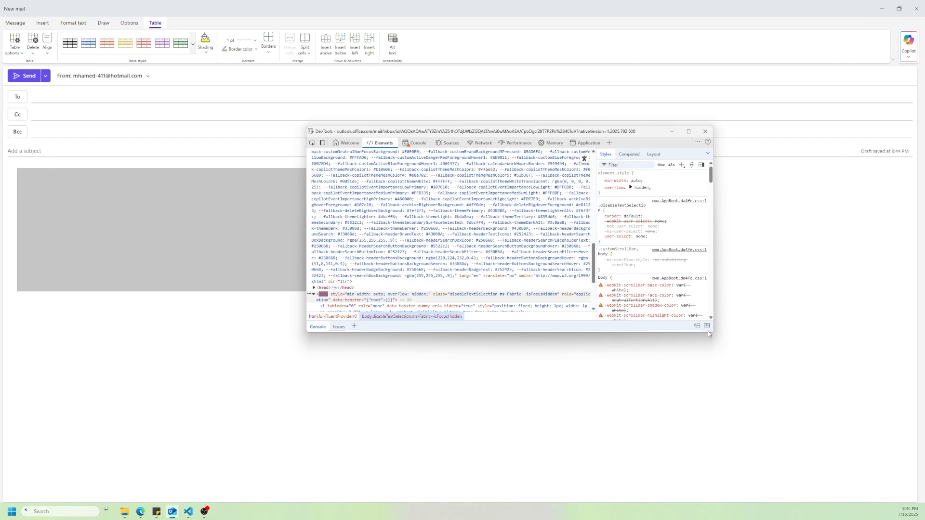
left_click_drag(712, 331, 749, 439)
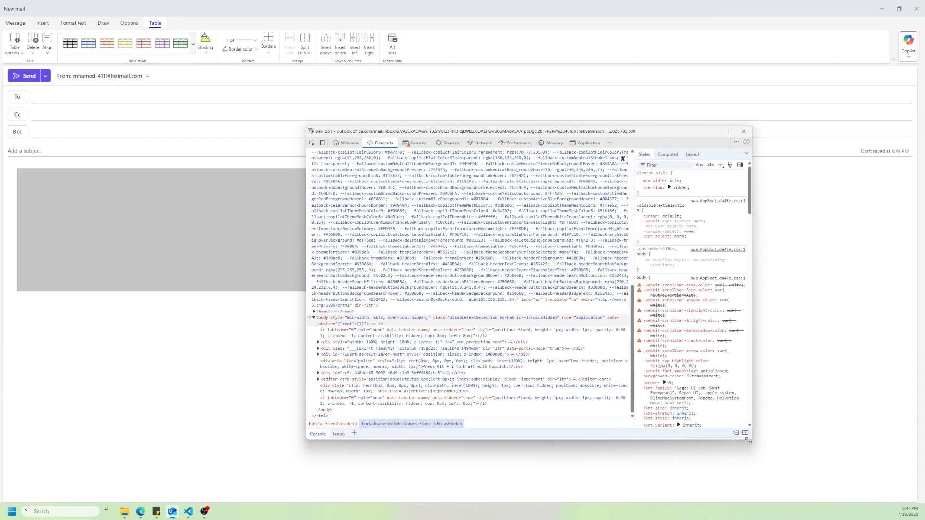
left_click_drag(667, 136, 584, 120)
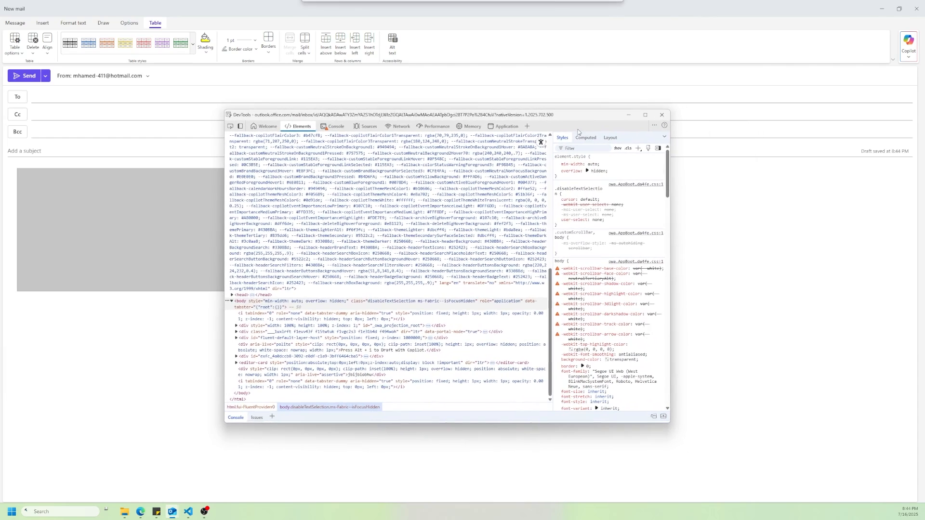
left_click_drag(230, 424, 230, 490)
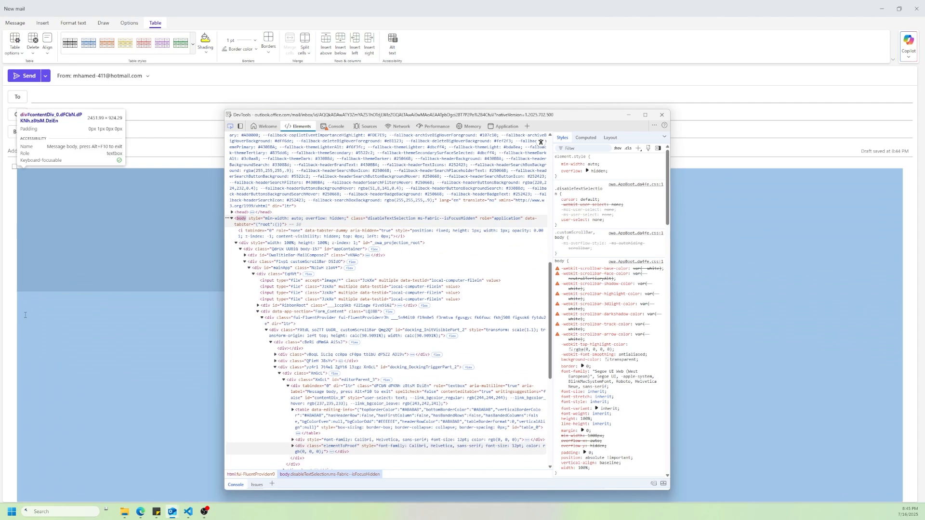
Locate the message body's container div with id docking_DockingTriggerPart_2 and open it for editing as HTML
left_click(12, 327)
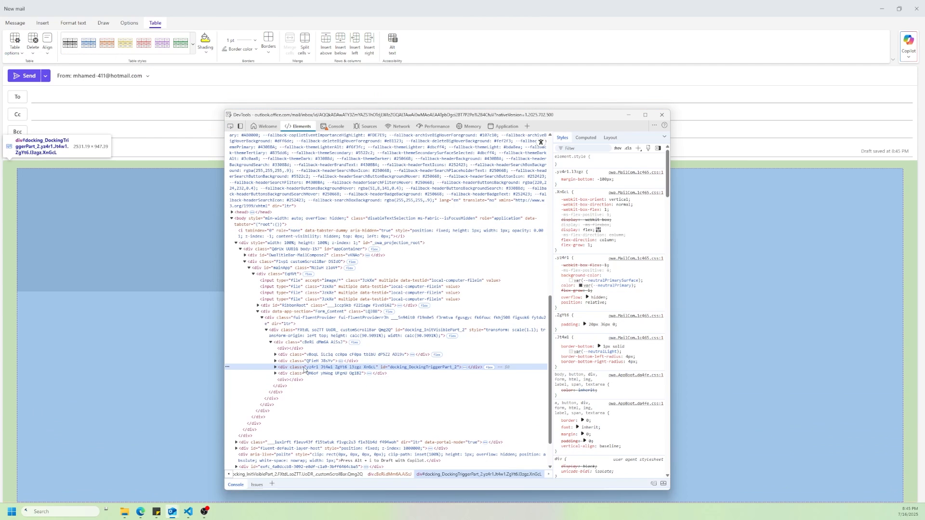
left_click(276, 367)
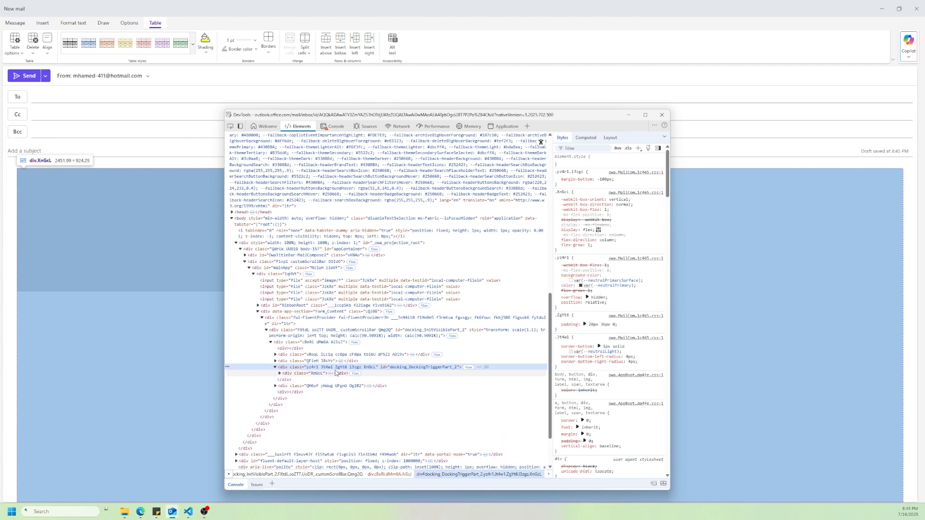
left_click(280, 374)
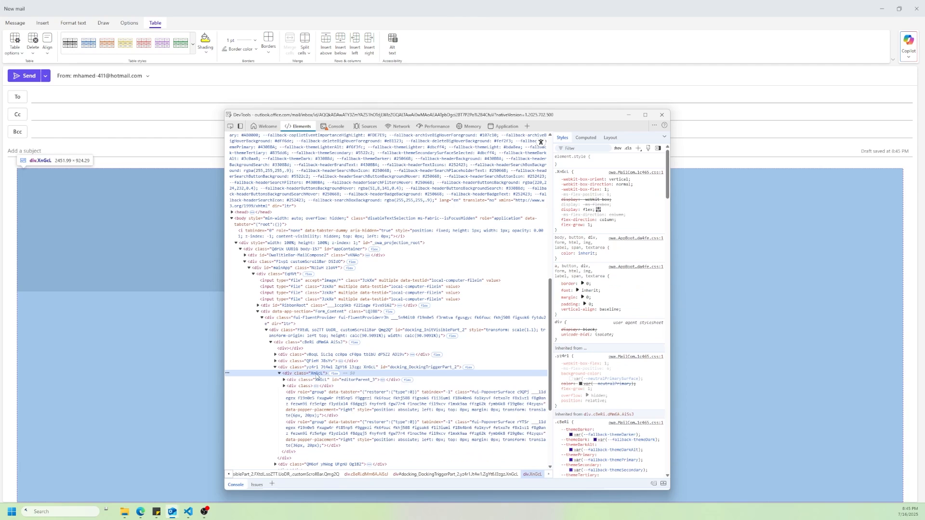
left_click(295, 368)
right_click(295, 368)
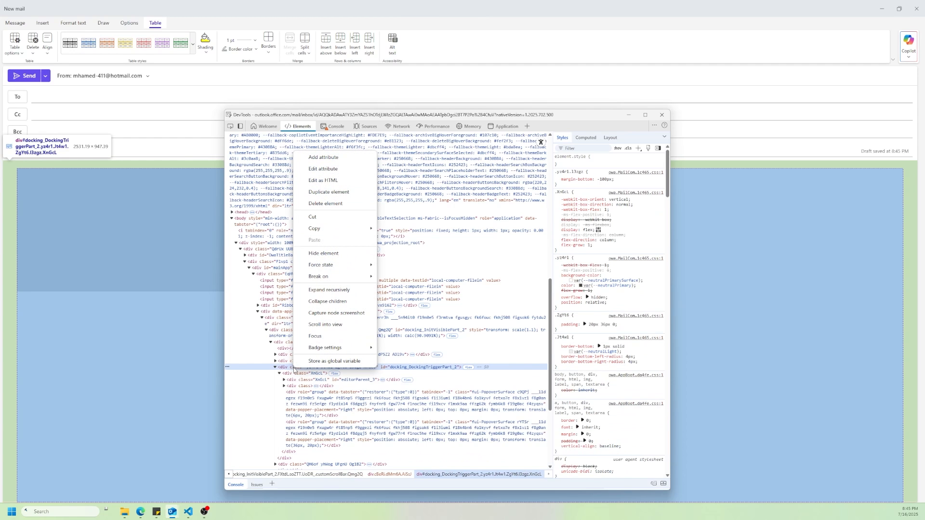
left_click(313, 181)
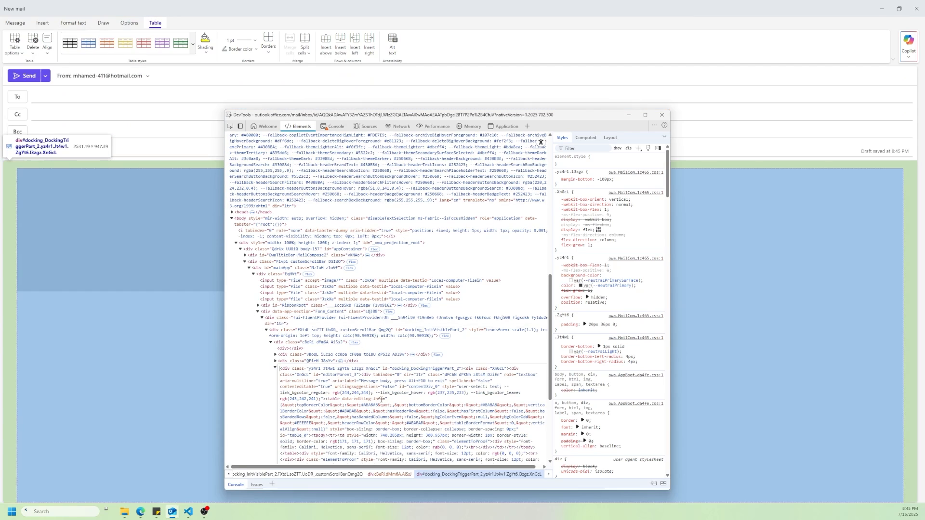
scroll(412, 396, "down", 1)
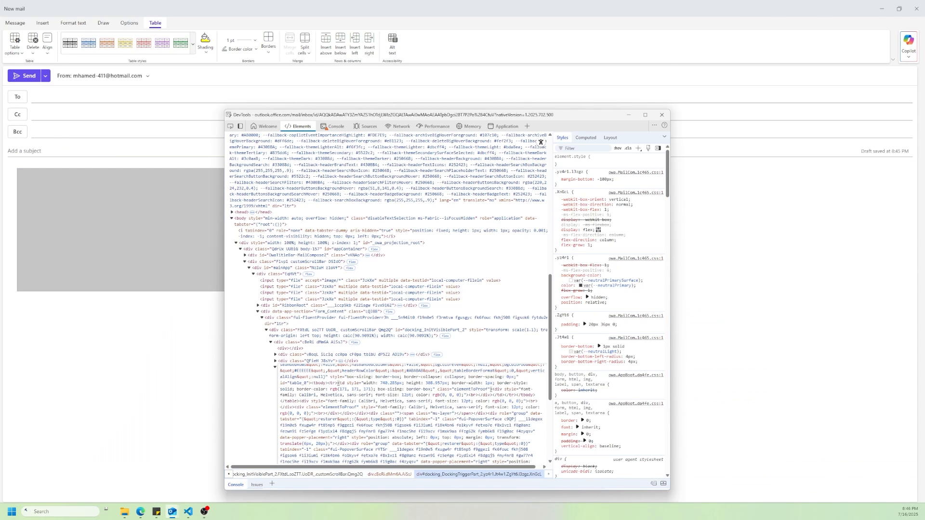
Switch to VS Code and examine the outer table's code of the email template in index.html
key("alt+Tab")
left_click_drag(0, 144, 344, 162)
left_click(573, 161)
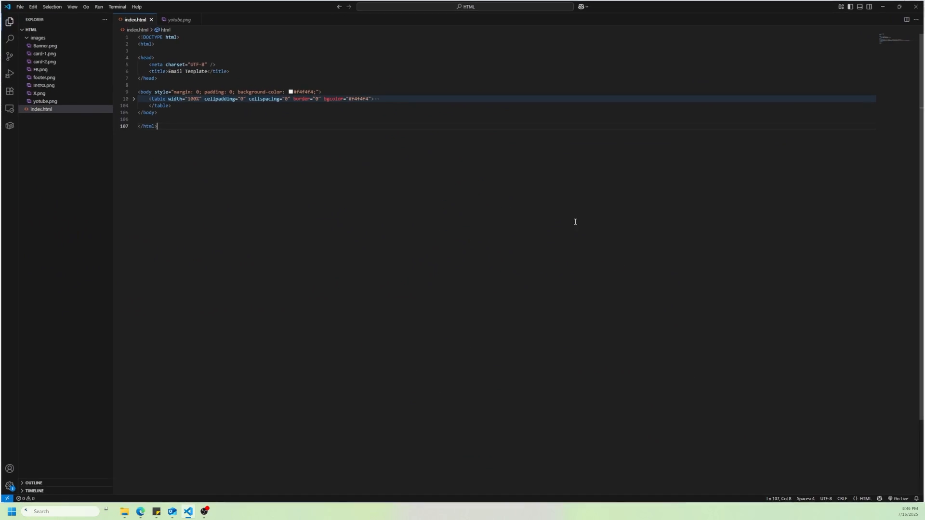
left_click(134, 99)
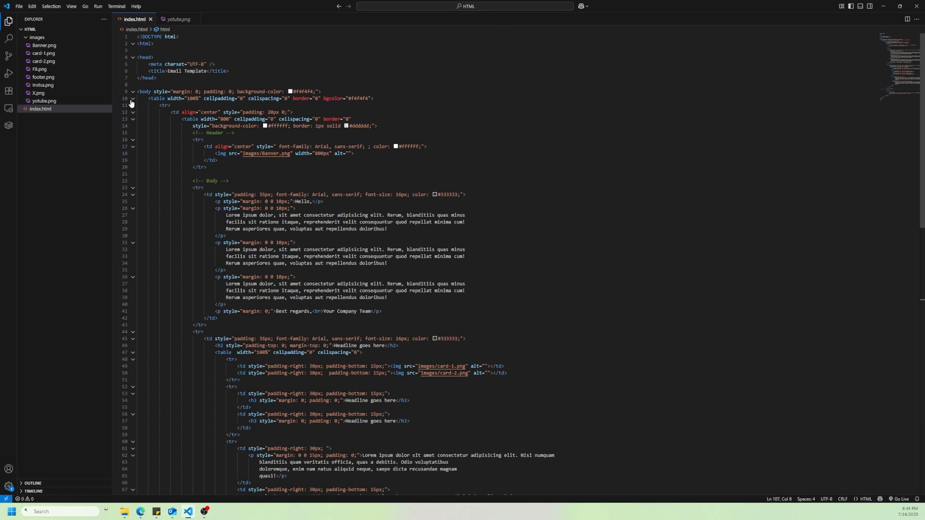
left_click(134, 99)
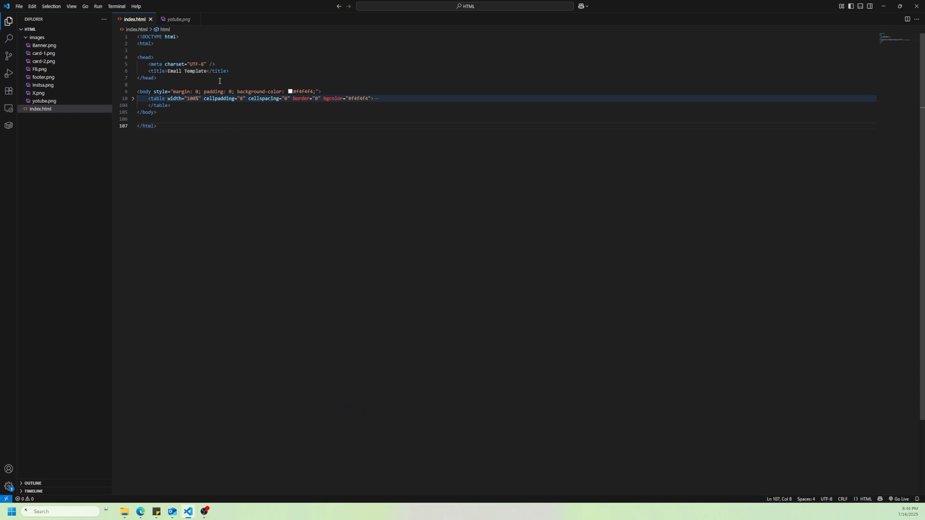
left_click_drag(277, 7, 564, 65)
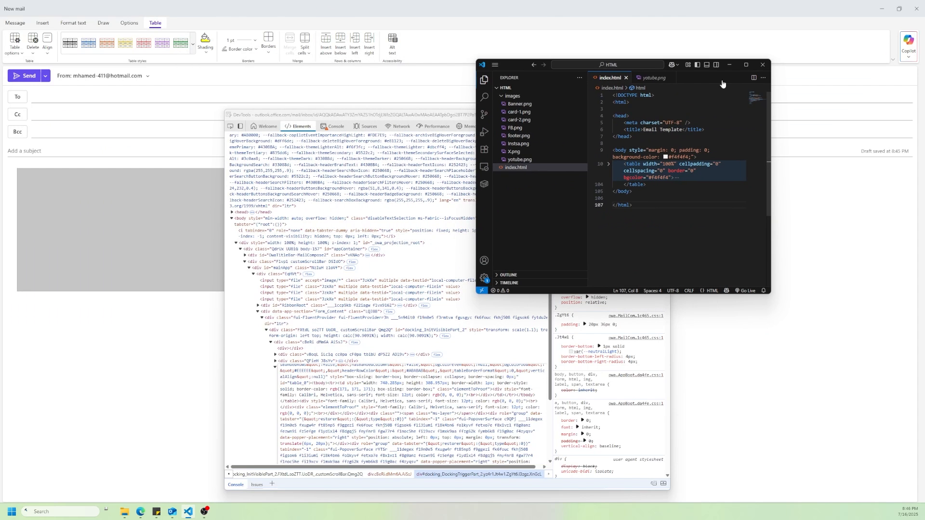
left_click(747, 65)
Preview index.html in the browser with Live Server and look through the email template from banner to footer
right_click(353, 137)
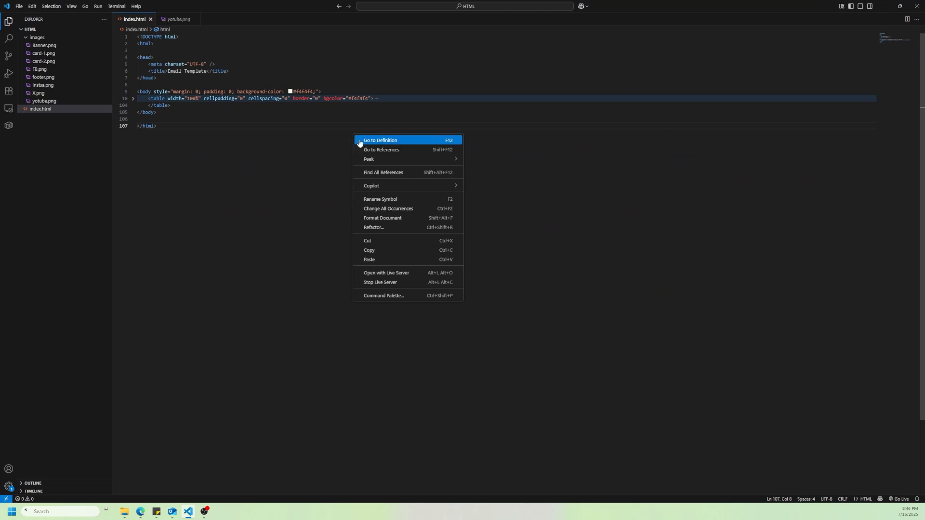
left_click(413, 273)
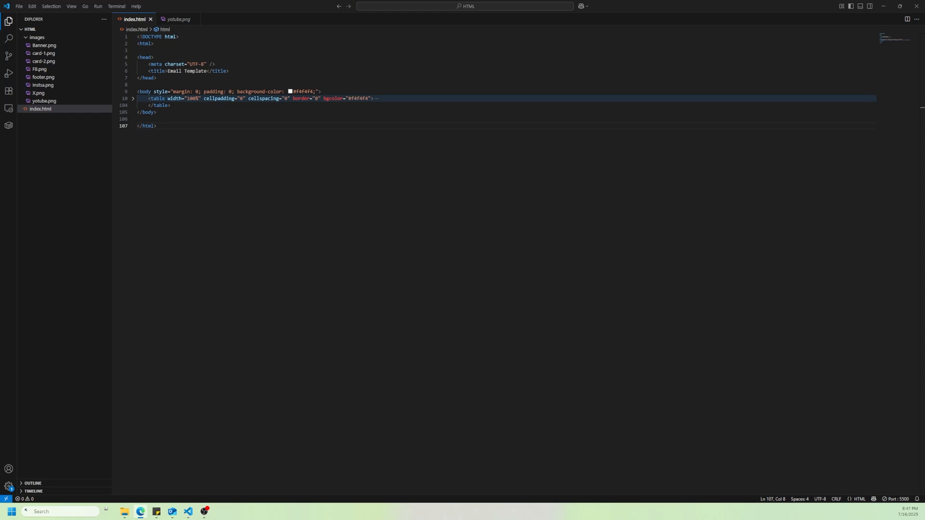
left_click_drag(477, 284, 300, 131)
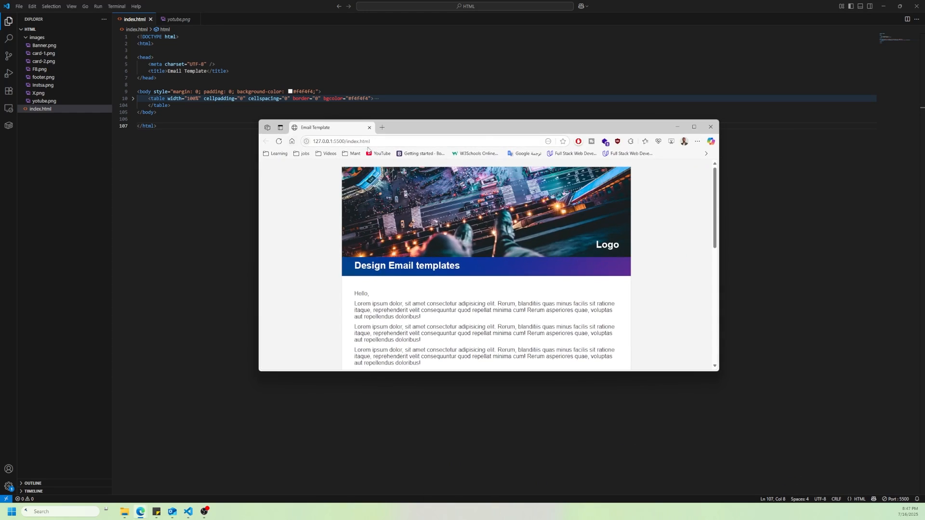
left_click(694, 127)
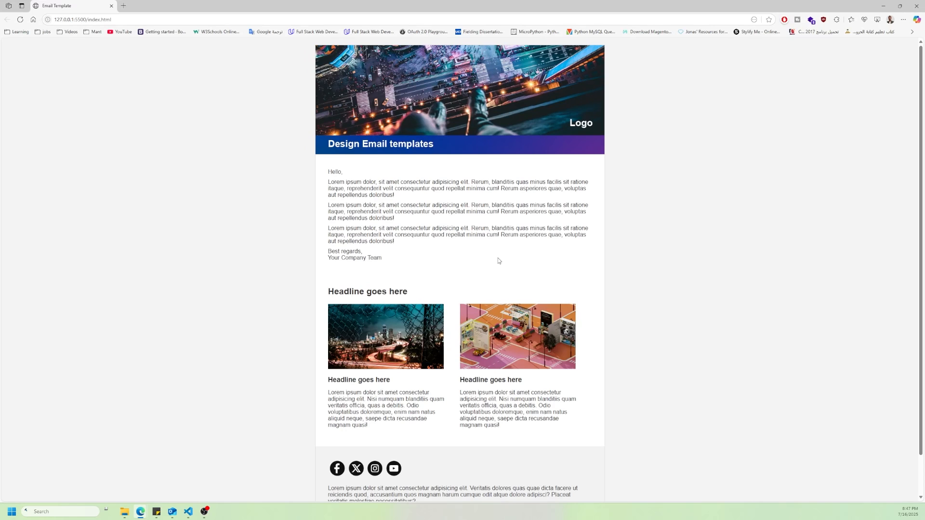
scroll(498, 260, "down", 2)
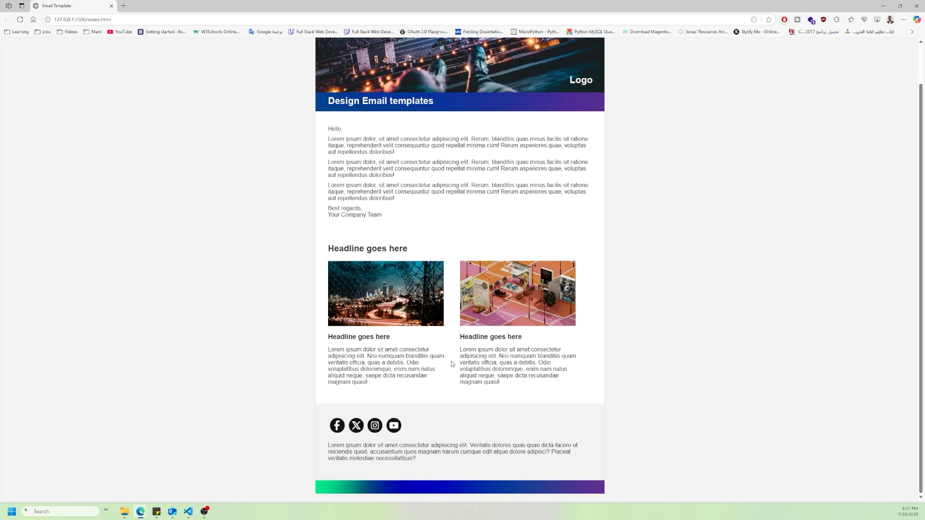
left_click(884, 6)
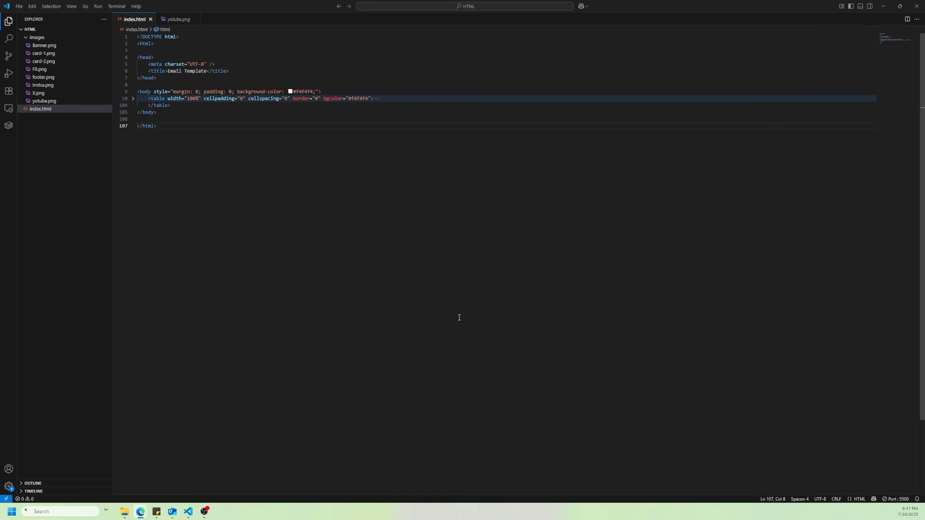
Copy the entire outer table inside the body of index.html, from its opening to its closing table tag
left_click(139, 92)
left_click(171, 105)
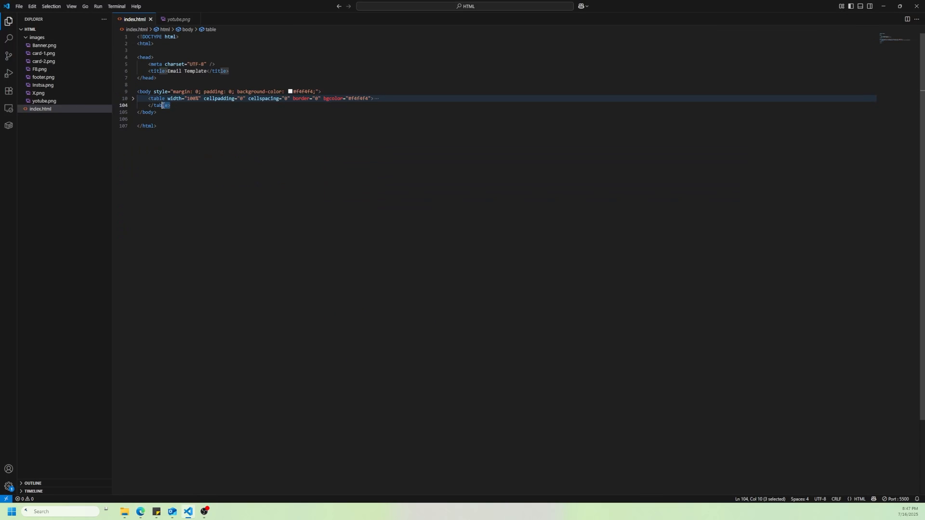
left_click(149, 99, "shift")
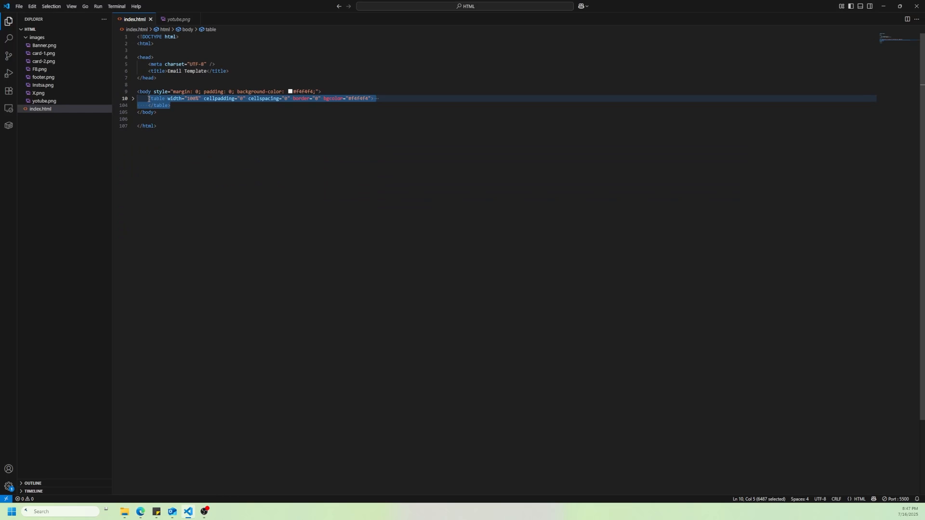
left_click(133, 99)
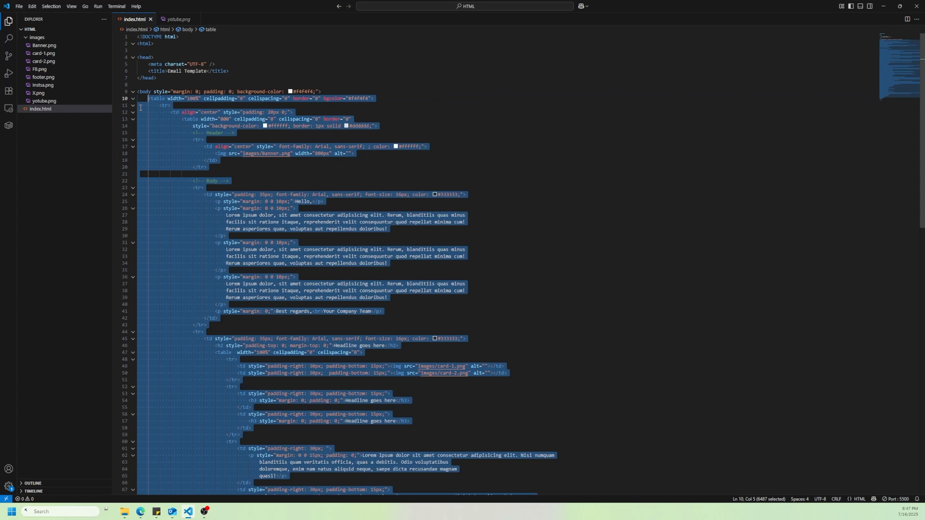
scroll(298, 150, "down", 1)
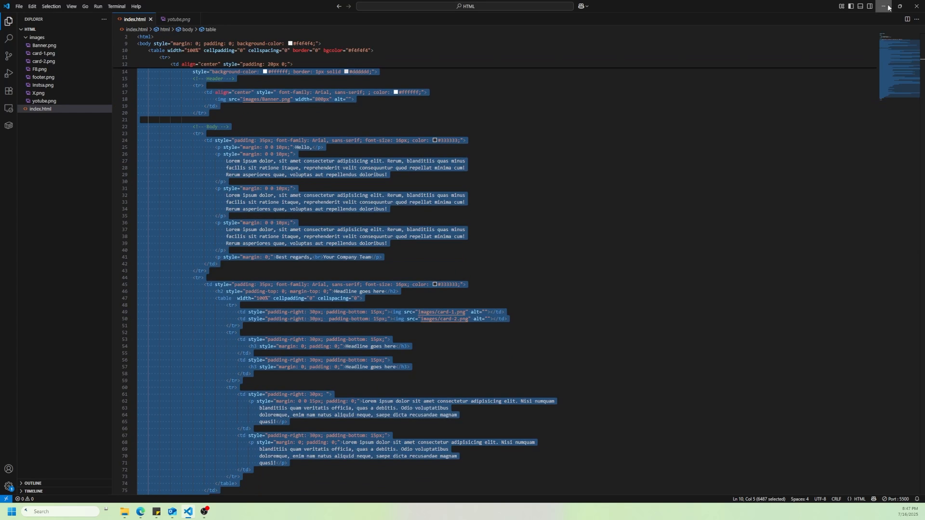
Switch back to Outlook's DevTools and replace the container div's entire HTML with the copied template table
key("alt+Tab")
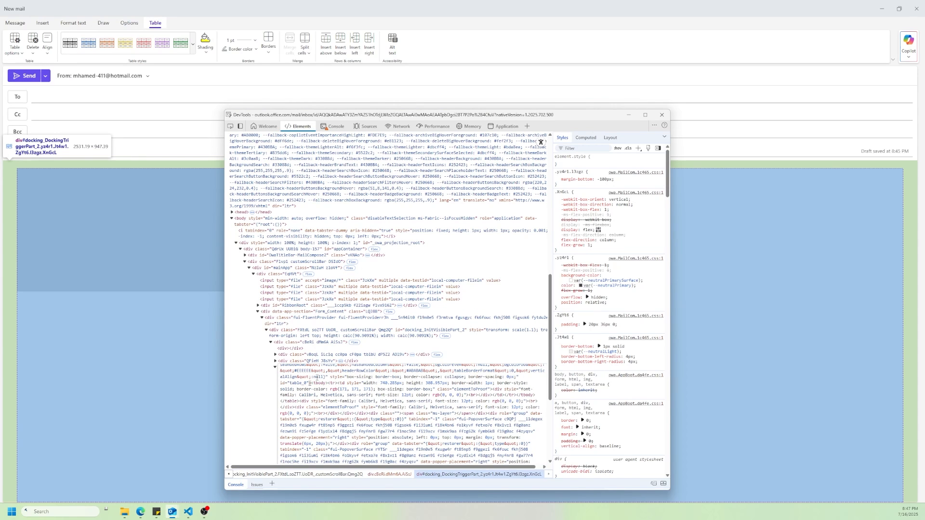
left_click(313, 383)
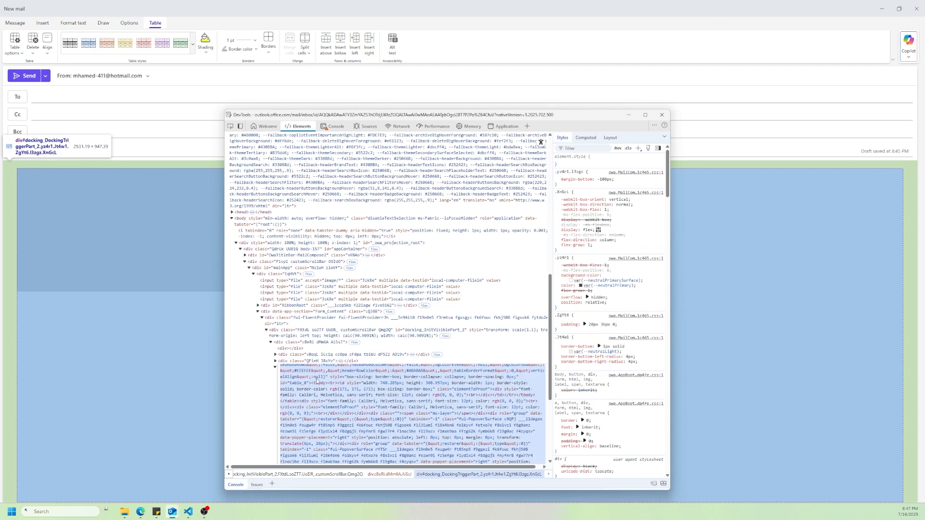
key("BackSpace")
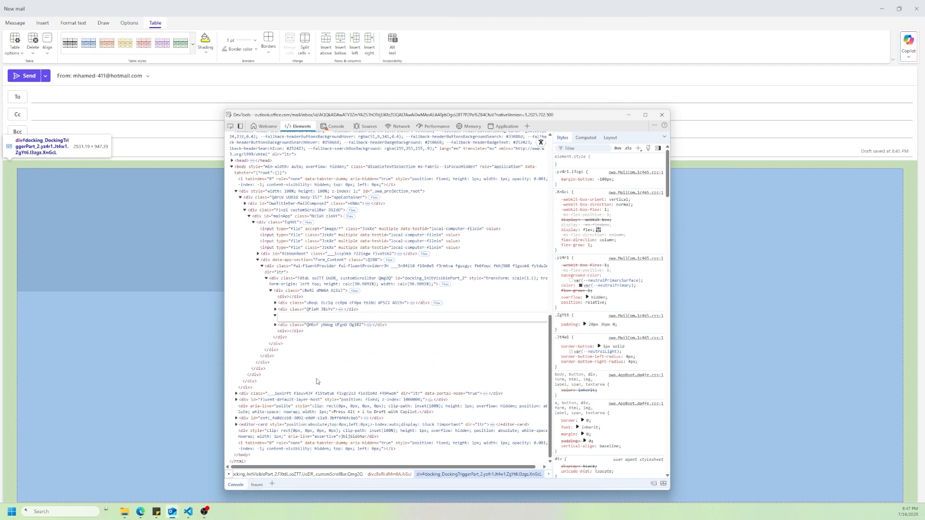
key("ctrl+v")
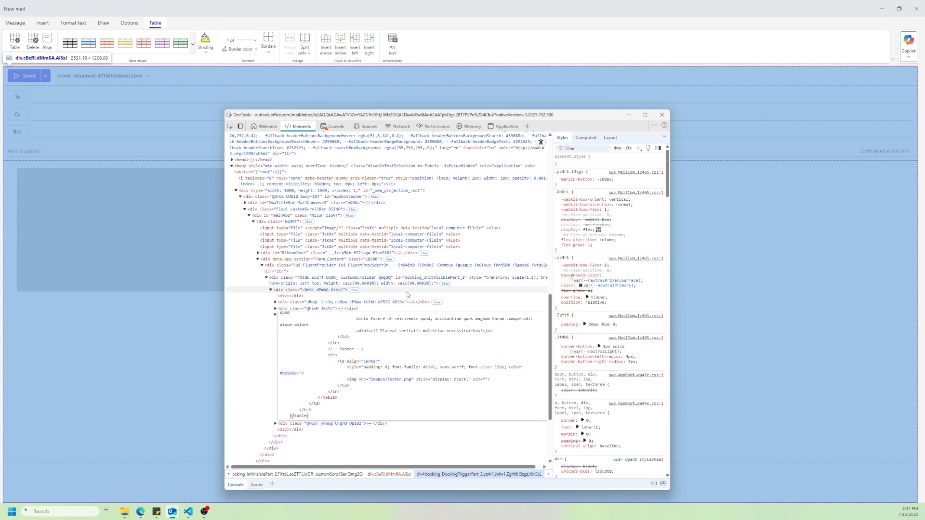
left_click(407, 295)
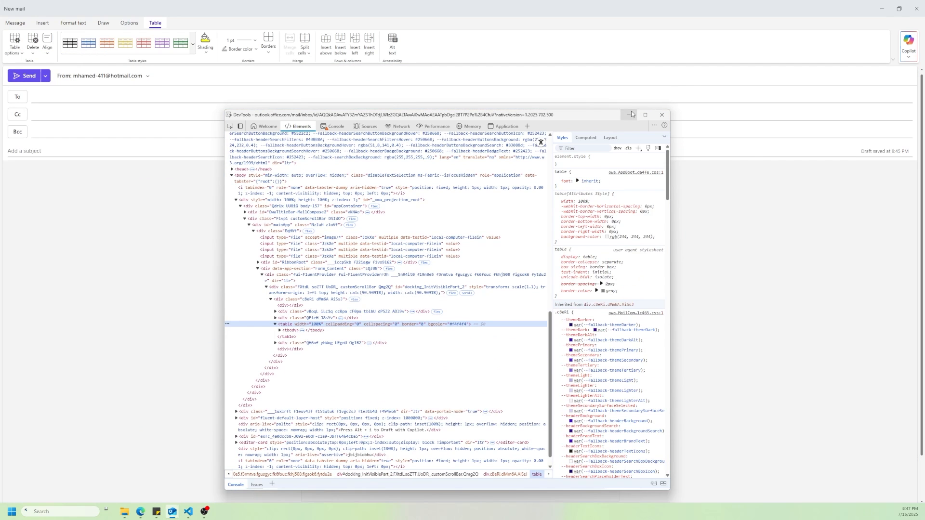
Minimize DevTools and look through the embedded template in the message body, from the greeting to the footer
left_click(631, 115)
scroll(411, 310, "down", 1)
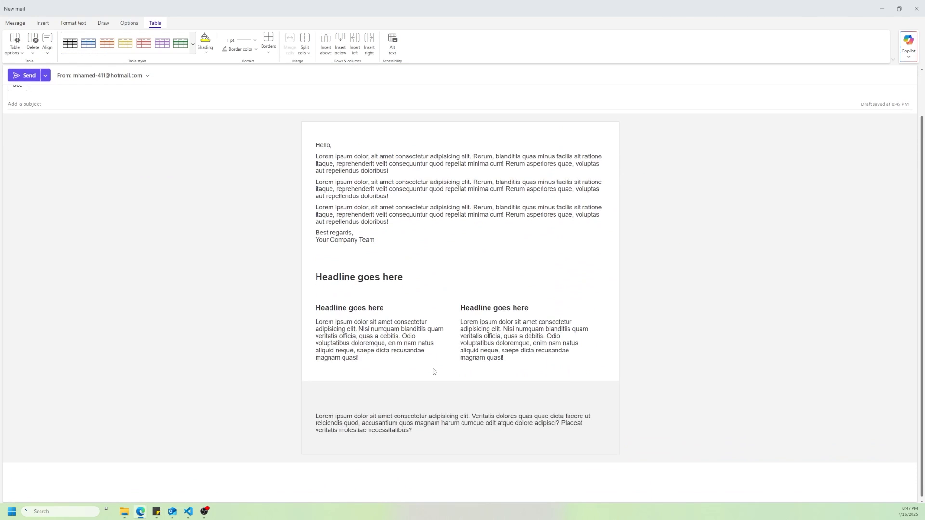
scroll(434, 372, "up", 1)
scroll(419, 368, "down", 1)
Close the DevTools and New mail windows, reopen the saved draft in its own window and maximize it
mouse_move(177, 515)
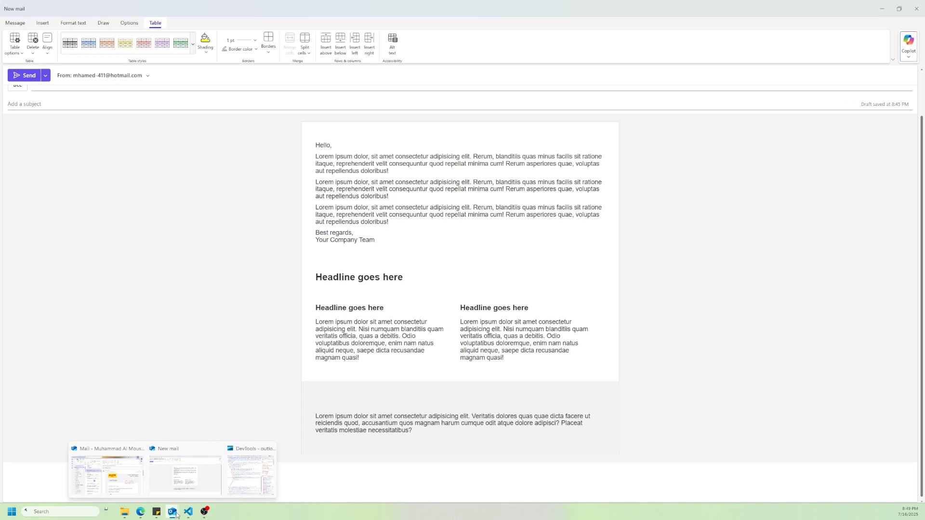
mouse_move(265, 494)
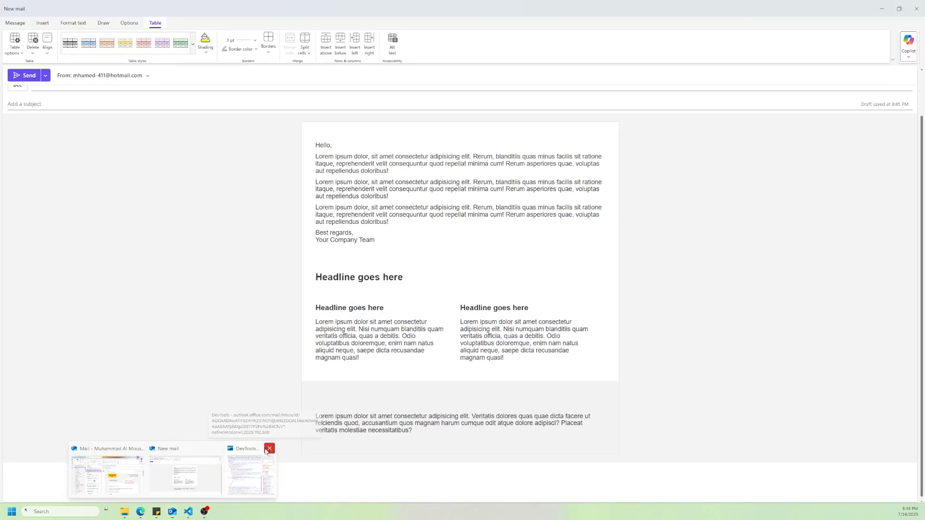
left_click(266, 451)
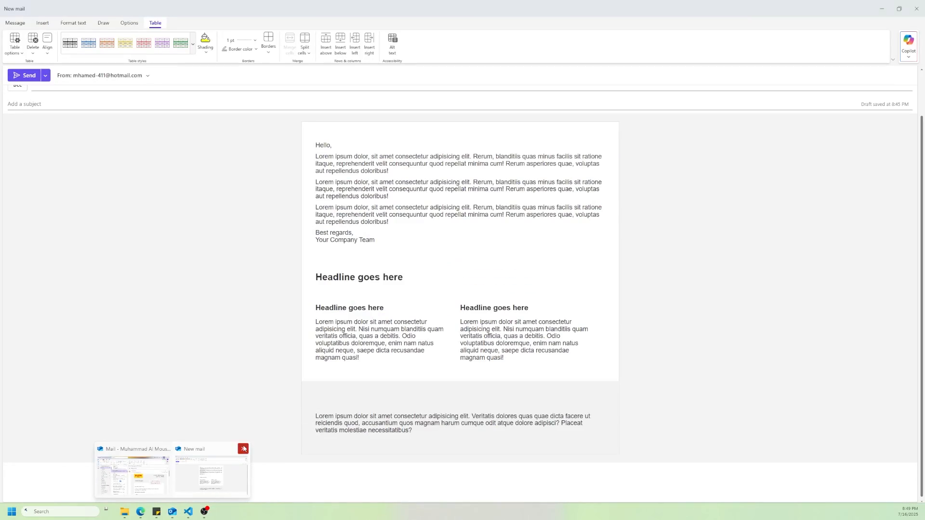
left_click(243, 450)
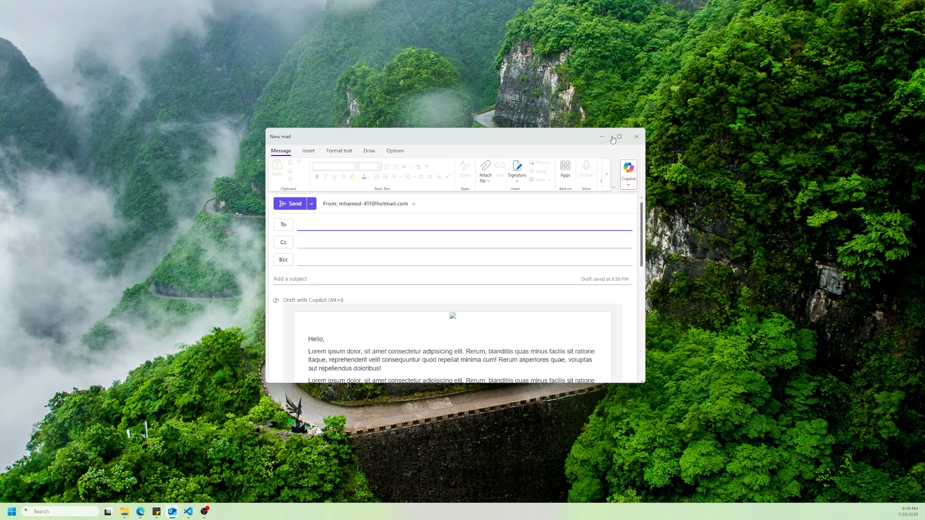
left_click(618, 137)
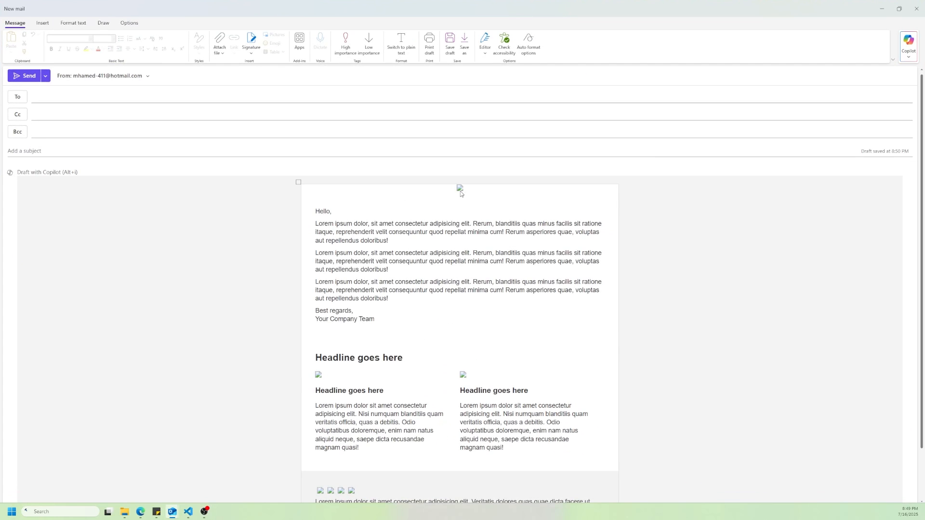
Replace the broken banner picture with Banner.png from the Design Email templates\HTML\images folder, using the folder path copied from File Explorer
left_click(460, 191)
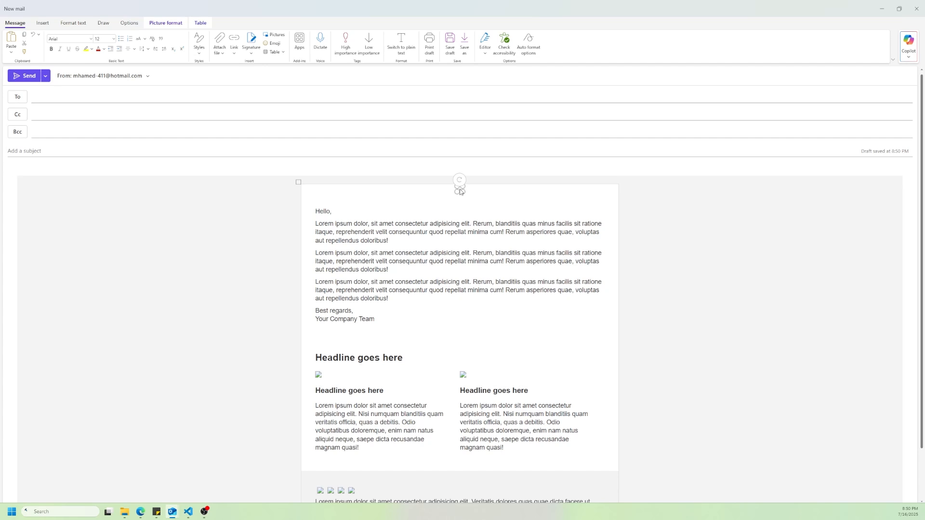
right_click(460, 192)
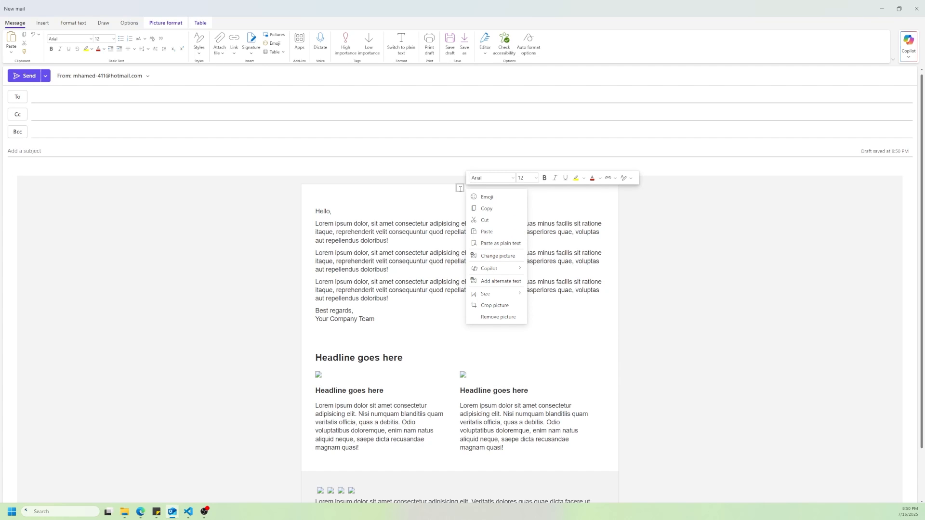
left_click(488, 260)
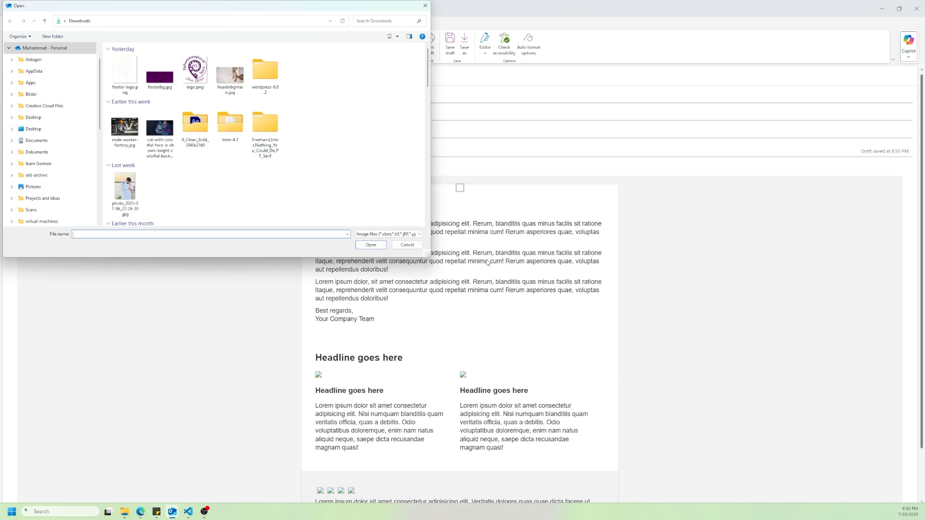
left_click(125, 513)
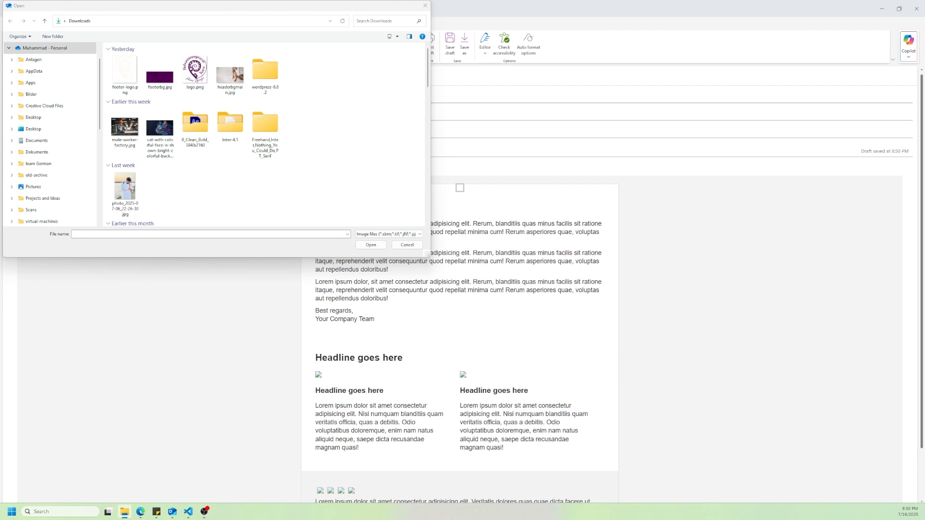
left_click(206, 21)
key("ctrl+v")
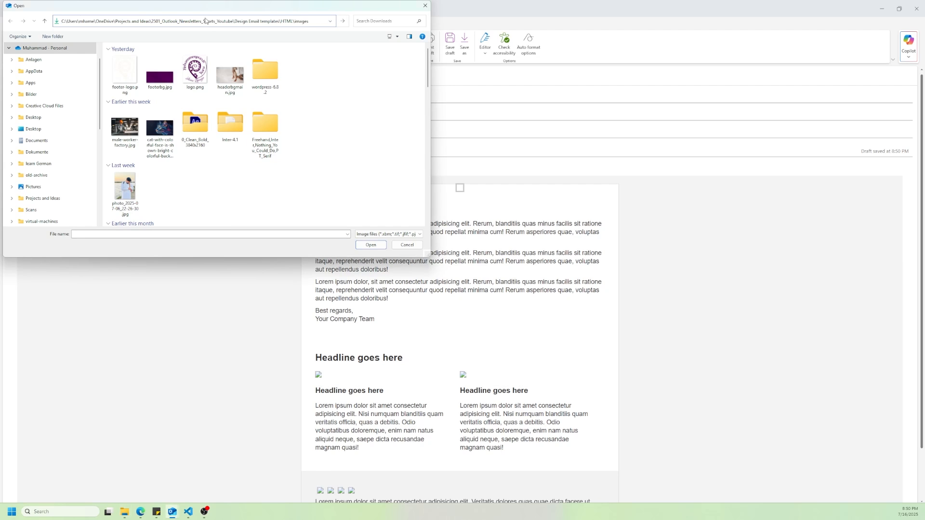
key("Return")
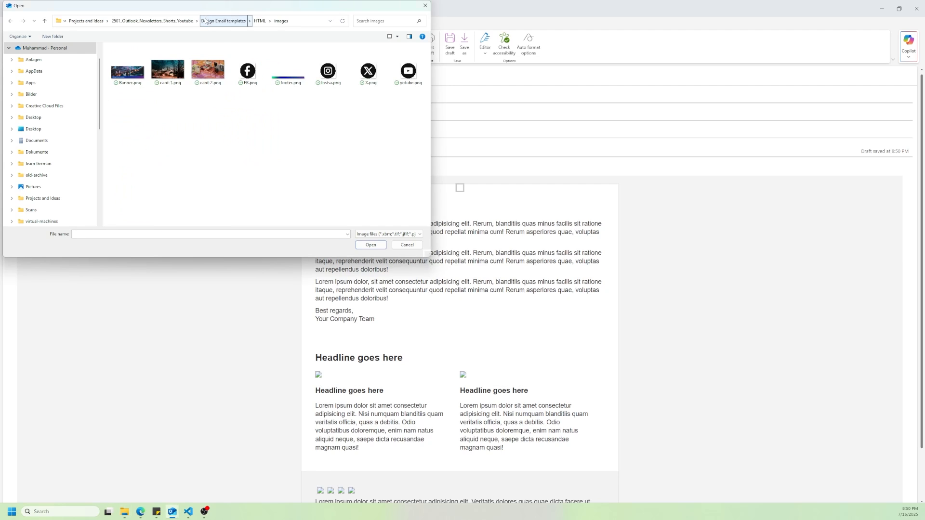
left_click(137, 82)
left_click(377, 247)
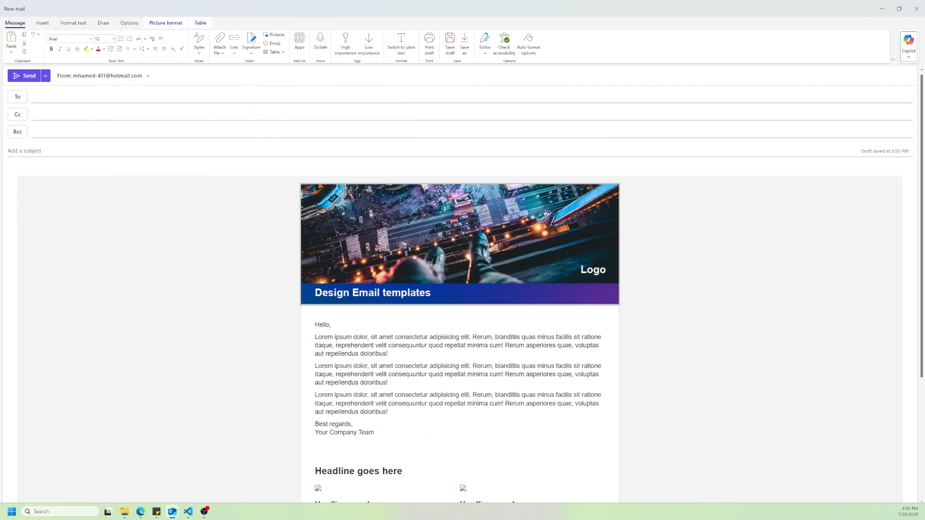
left_click_drag(525, 361, 522, 363)
Replace the broken picture above the first card's headline with card-1.png from the images folder
scroll(526, 361, "down", 3)
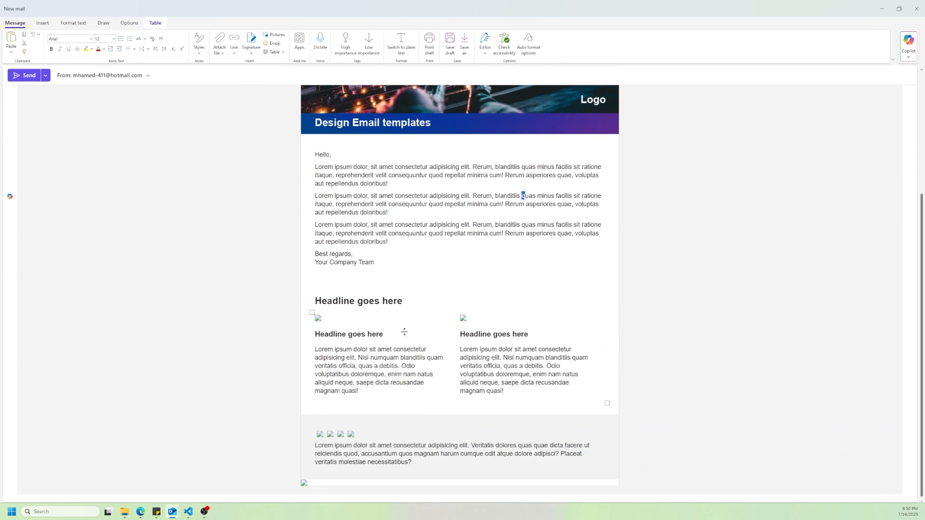
left_click(318, 318)
right_click(319, 319)
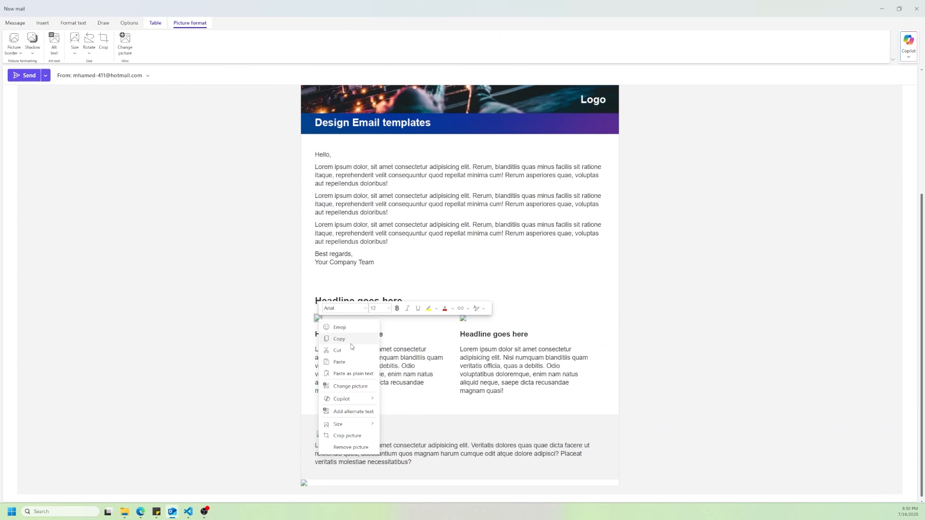
left_click(359, 386)
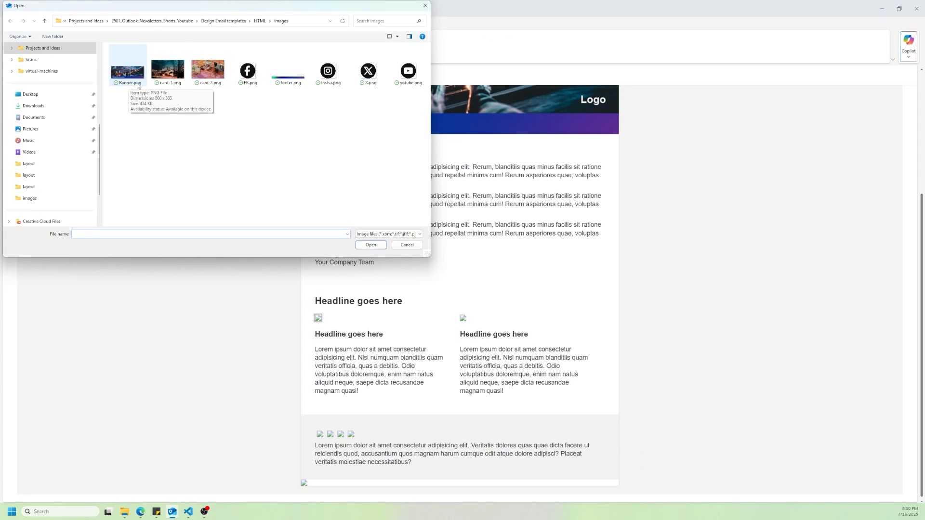
left_click(170, 81)
left_click(380, 247)
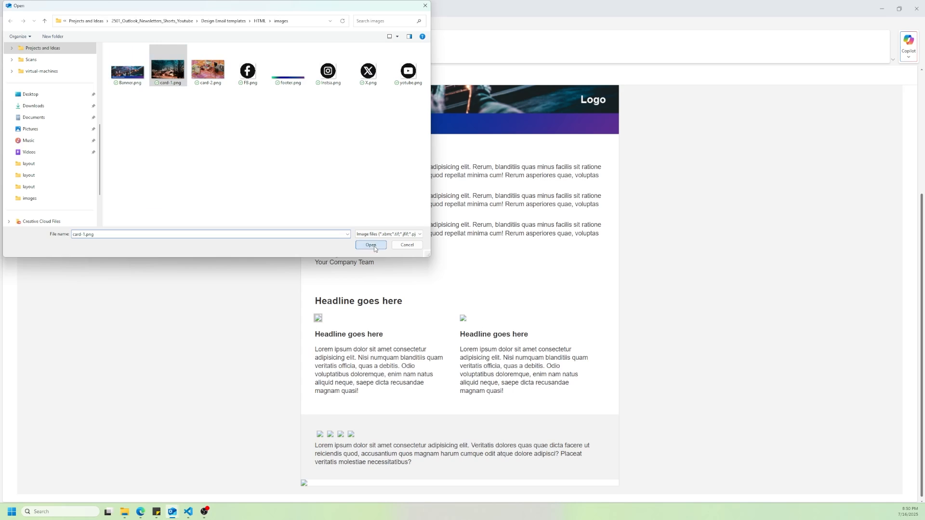
Replace the broken picture above the second card's headline with card-2.png, and deselect it
left_click(505, 354)
right_click(505, 354)
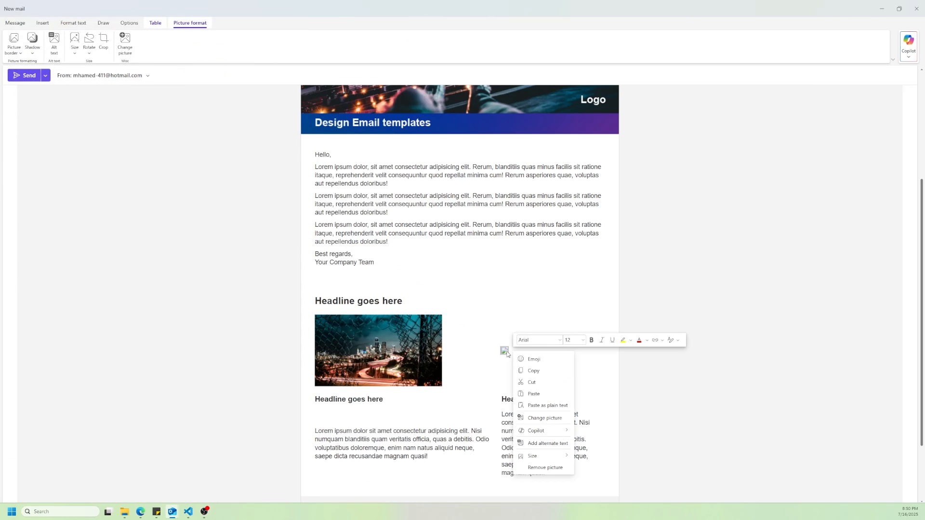
left_click(545, 418)
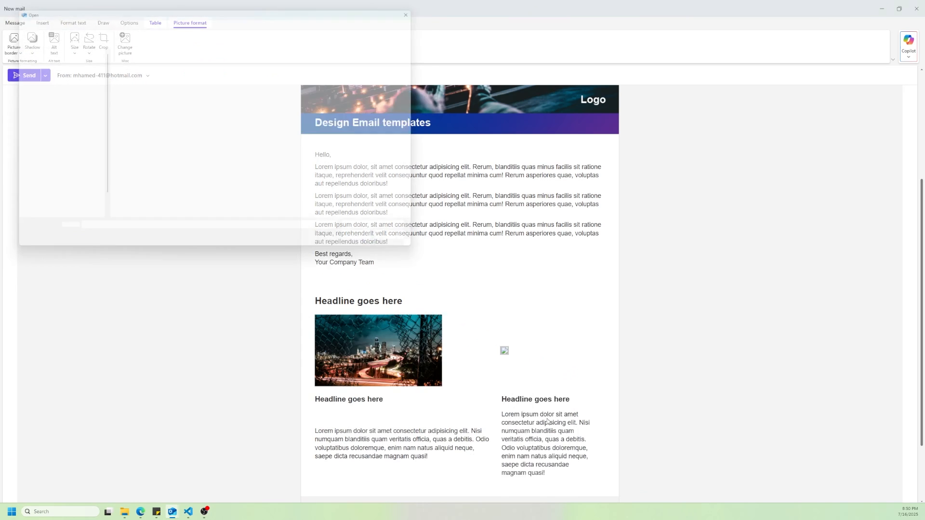
left_click(208, 70)
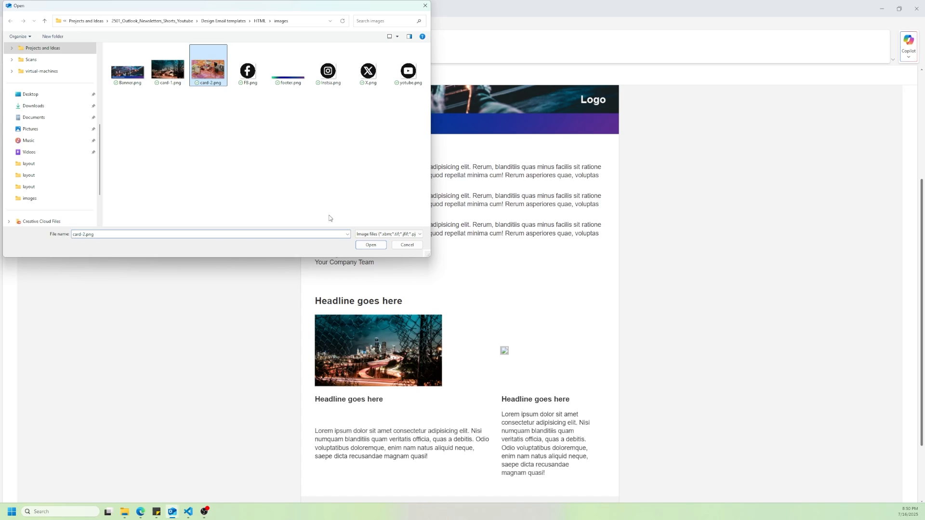
left_click(371, 245)
left_click(497, 391)
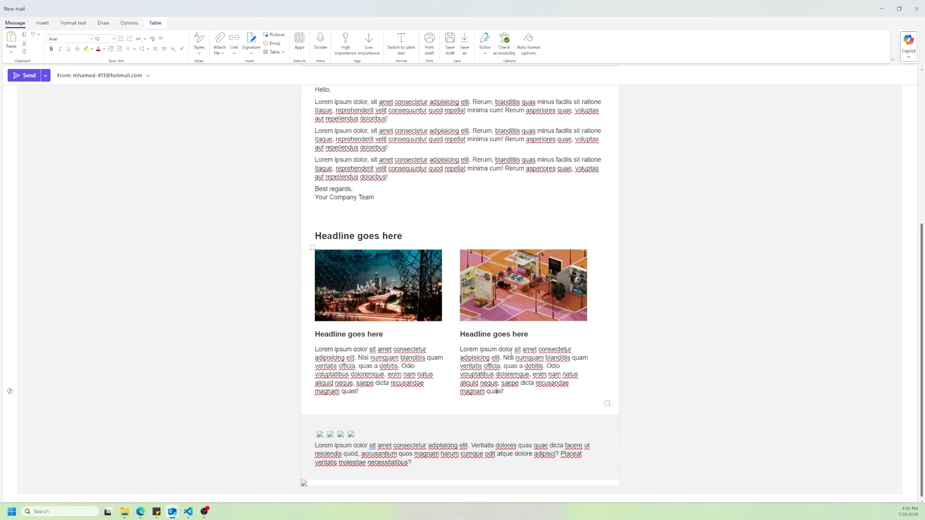
Replace the first broken social icon in the footer with the Facebook image FB.png
left_click(320, 435)
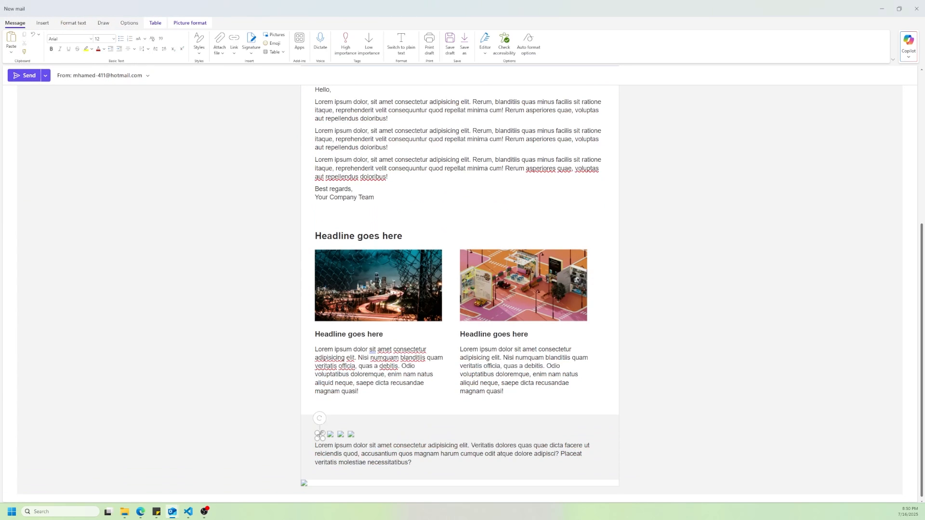
right_click(320, 435)
left_click(356, 389)
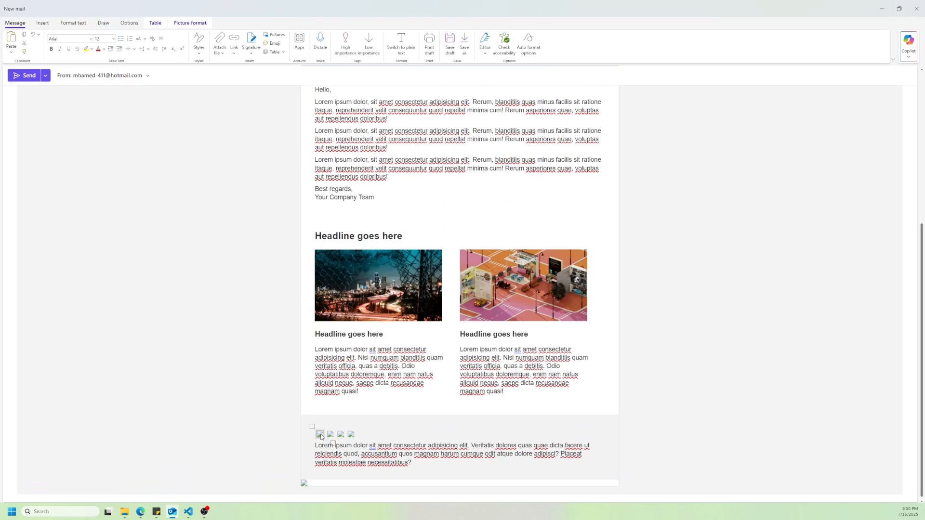
right_click(320, 434)
left_click(362, 378)
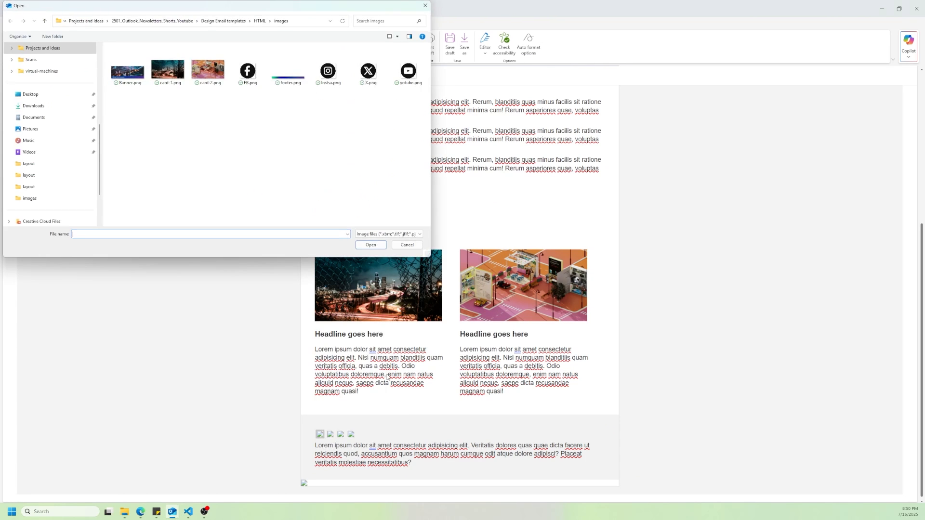
left_click(248, 73)
left_click(371, 245)
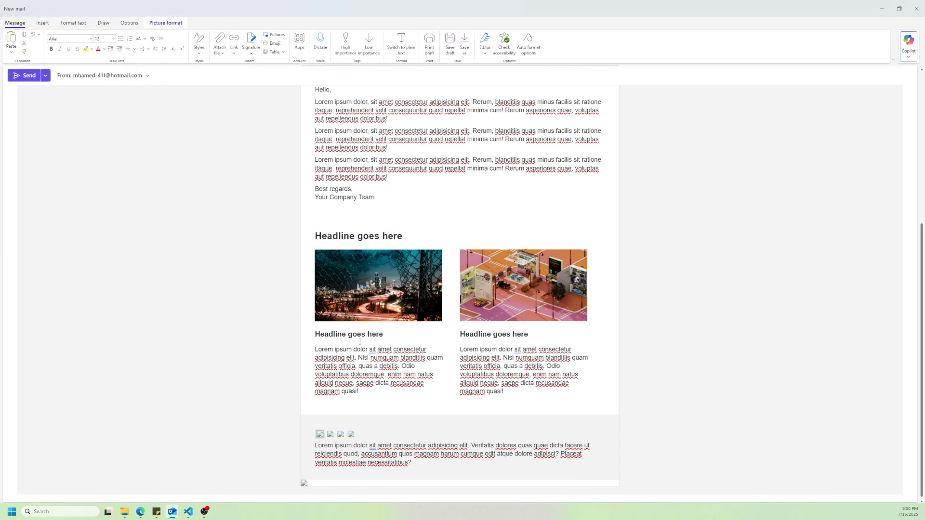
Replace the second social icon placeholder in the footer with the Instagram image from the images folder
right_click(343, 440)
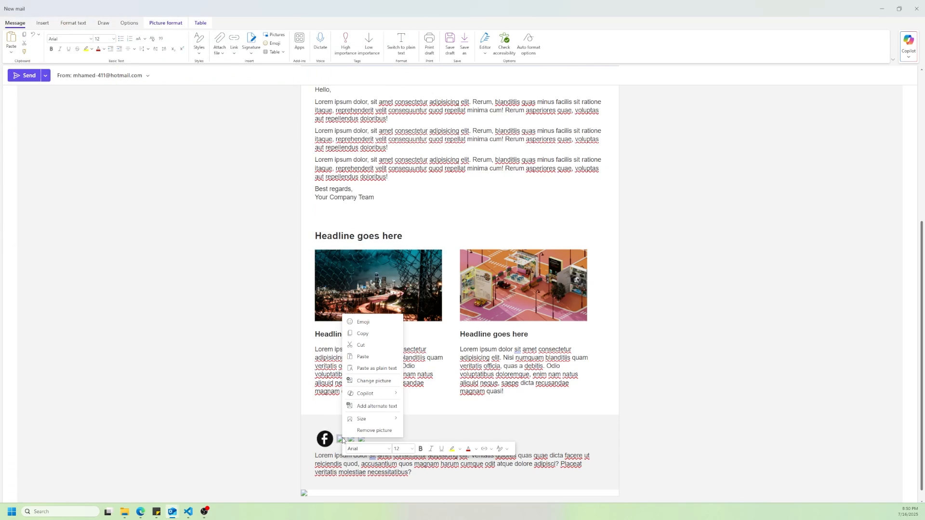
left_click(341, 442)
right_click(340, 443)
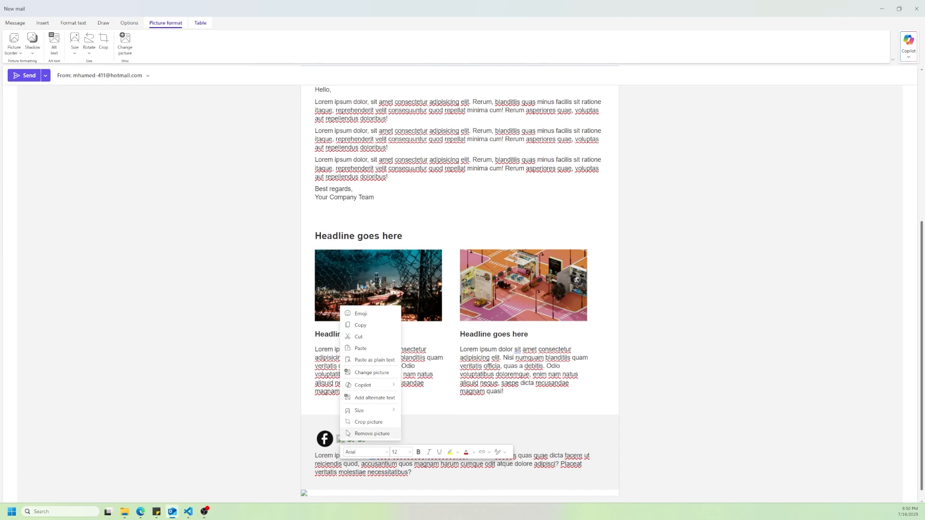
left_click(368, 372)
left_click(320, 75)
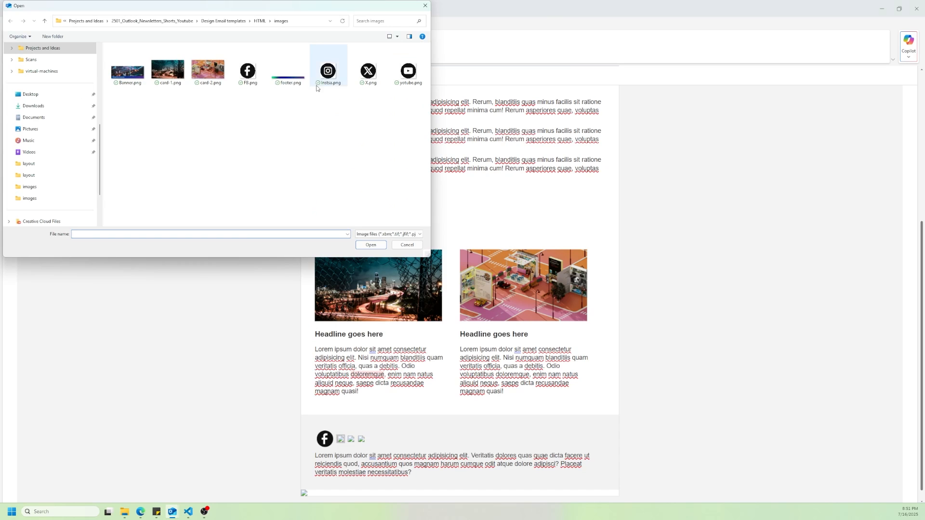
left_click(371, 245)
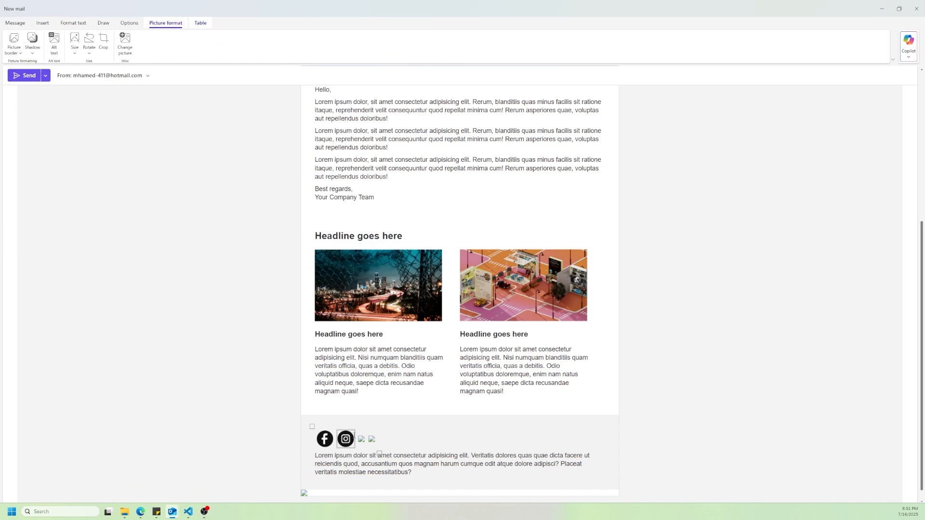
Replace the third social icon placeholder, beside the Instagram icon, with X.png
left_click(361, 439)
right_click(362, 440)
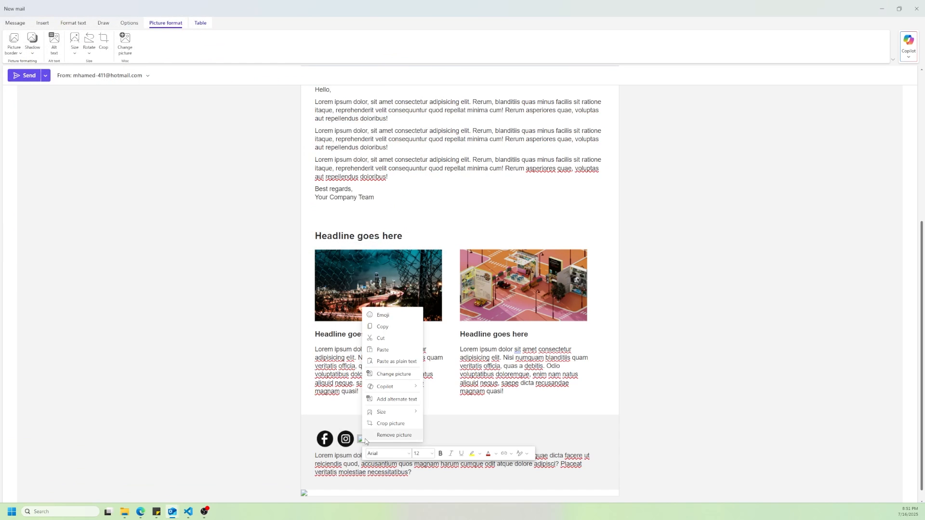
left_click(406, 374)
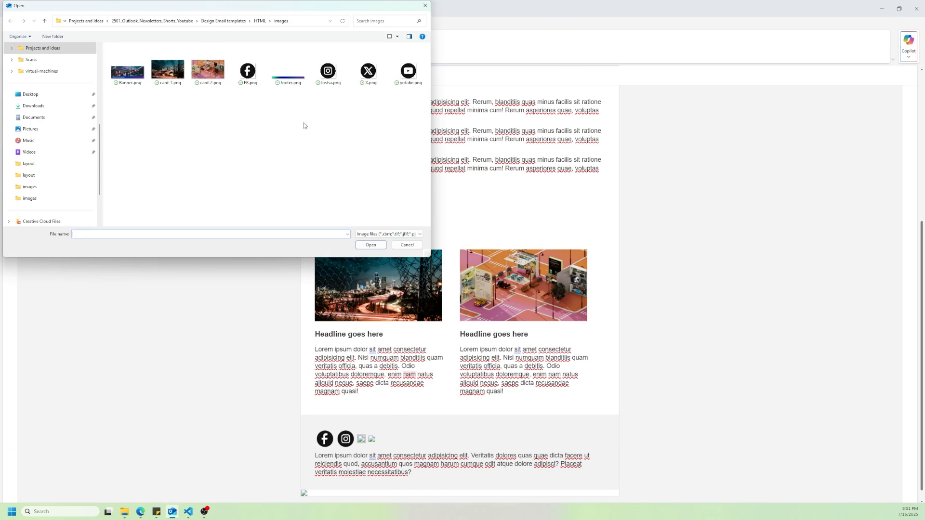
left_click(368, 72)
left_click(371, 245)
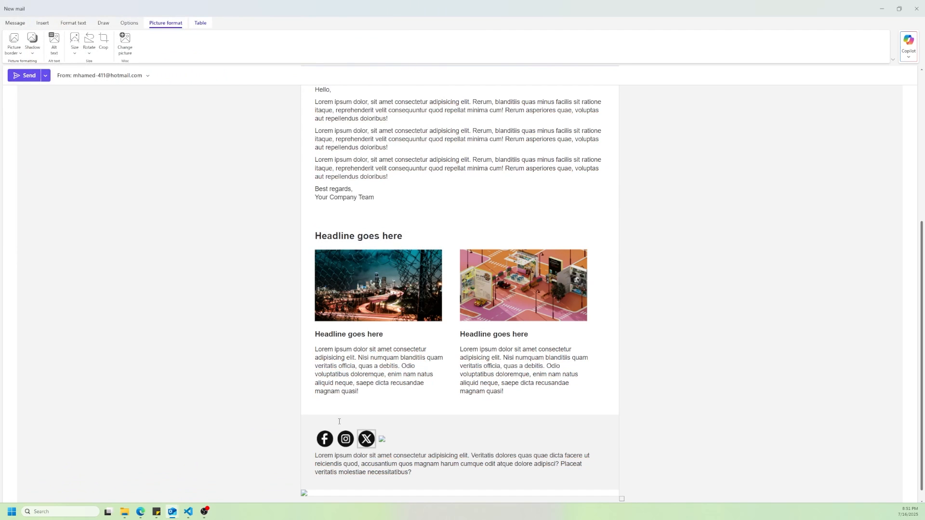
Replace the fourth social icon placeholder, beside the X icon, with the YouTube image yotube.png from the images folder
right_click(381, 440)
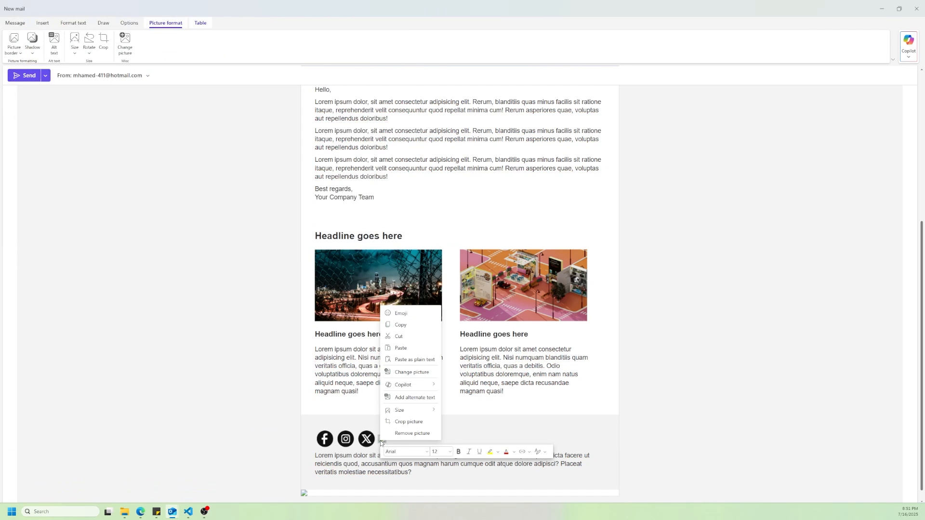
left_click(412, 372)
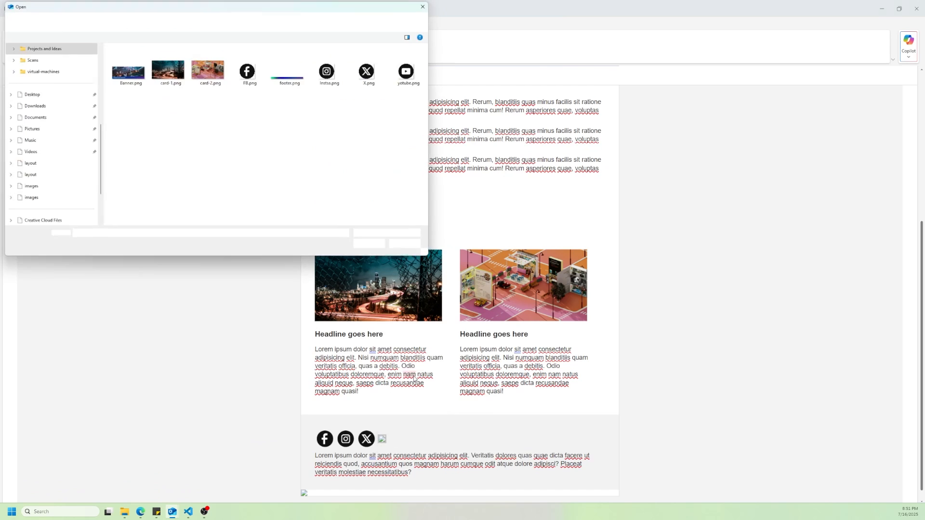
left_click(410, 72)
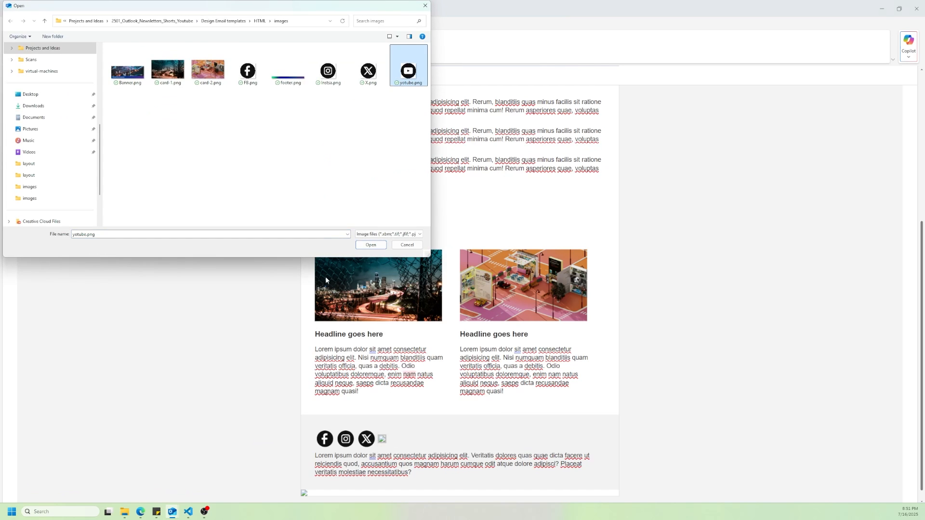
left_click(371, 245)
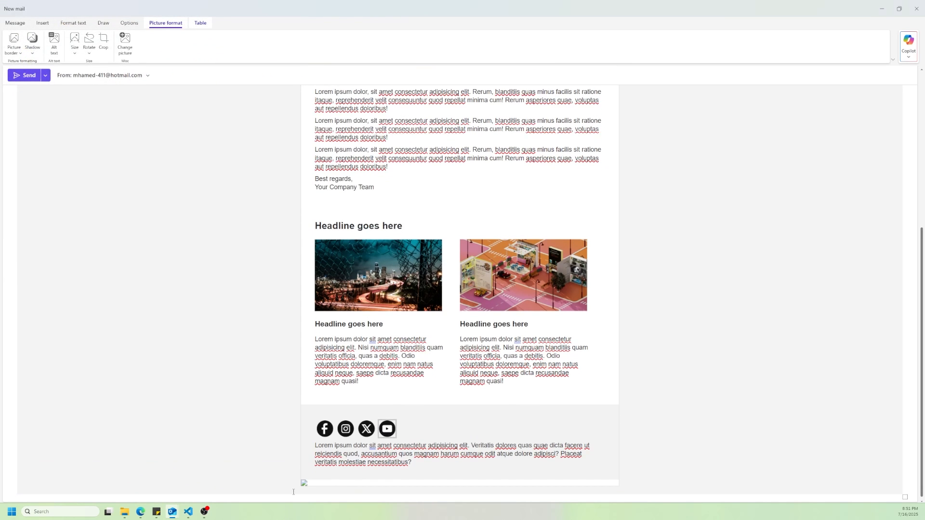
Replace the broken picture strip below the footer text with the footer image from the images folder, deselect it, and review the whole email
left_click(304, 483)
right_click(304, 487)
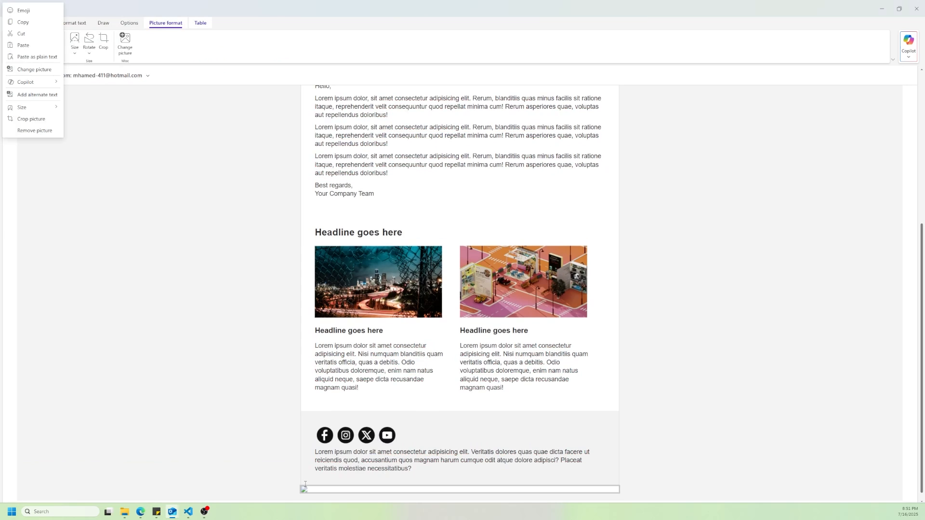
left_click(34, 70)
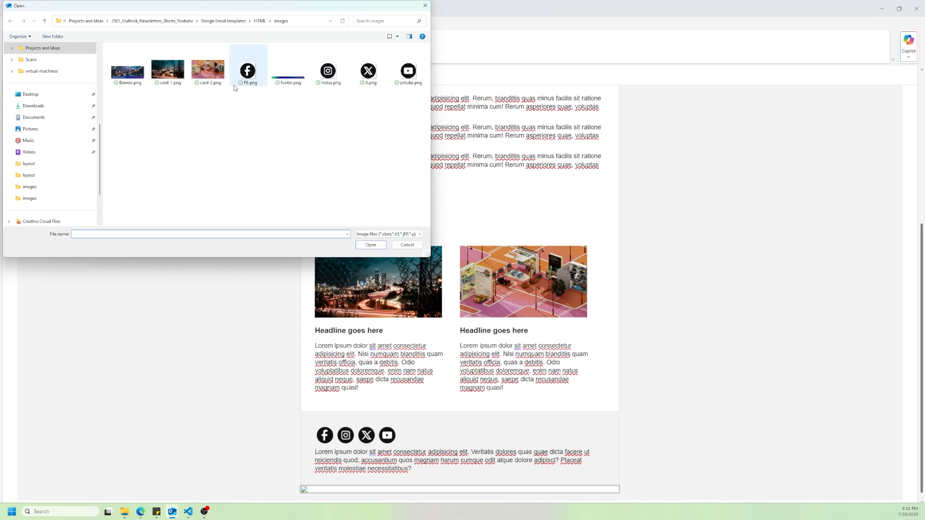
left_click(280, 77)
left_click(371, 245)
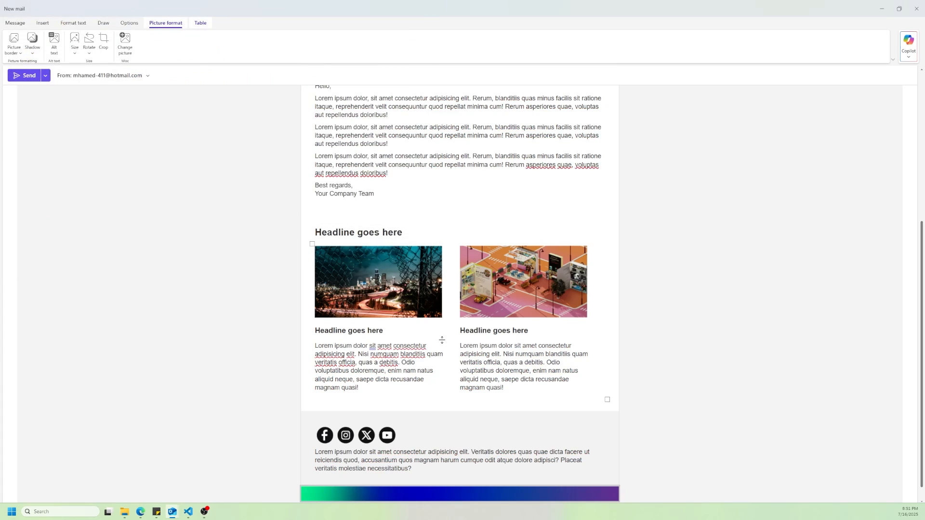
left_click(498, 369)
scroll(496, 367, "down", 2)
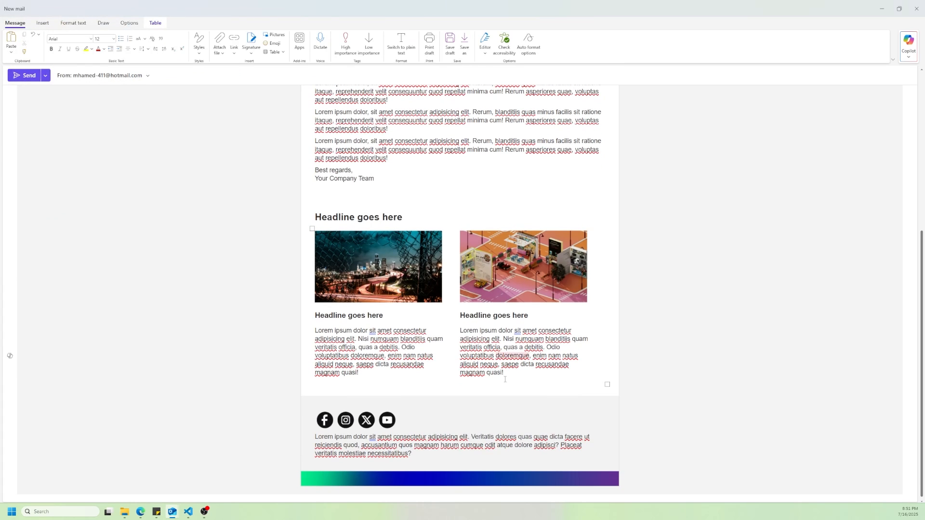
scroll(502, 376, "up", 5)
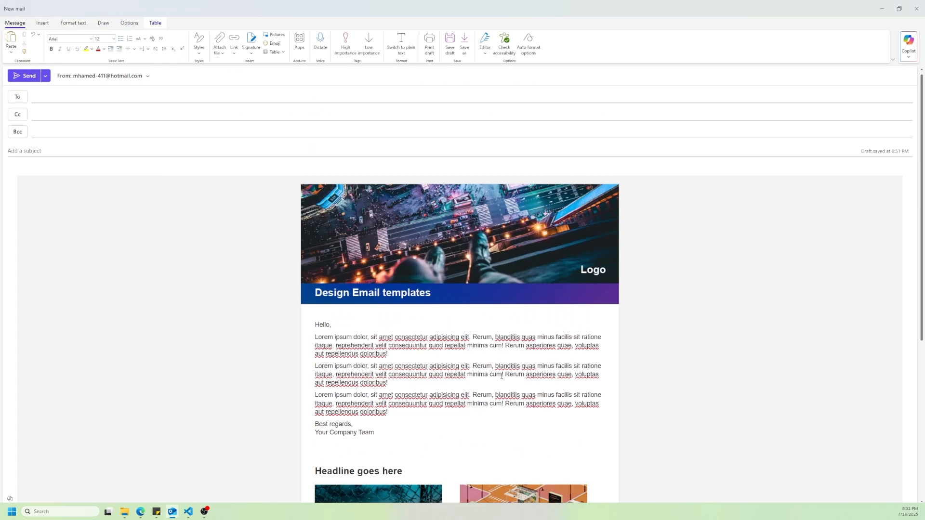